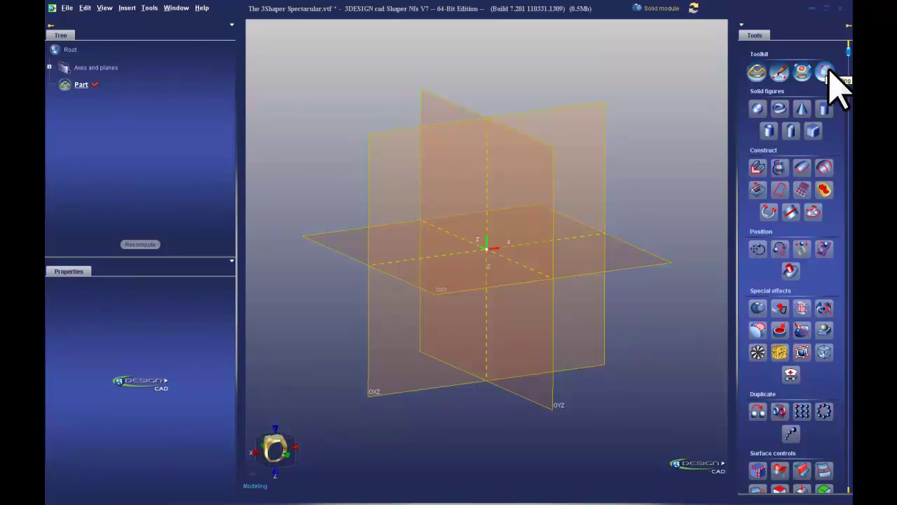
# Start a subdivision-surface modeling in the part and hide the axes and planes.
pyautogui.click(829, 70)
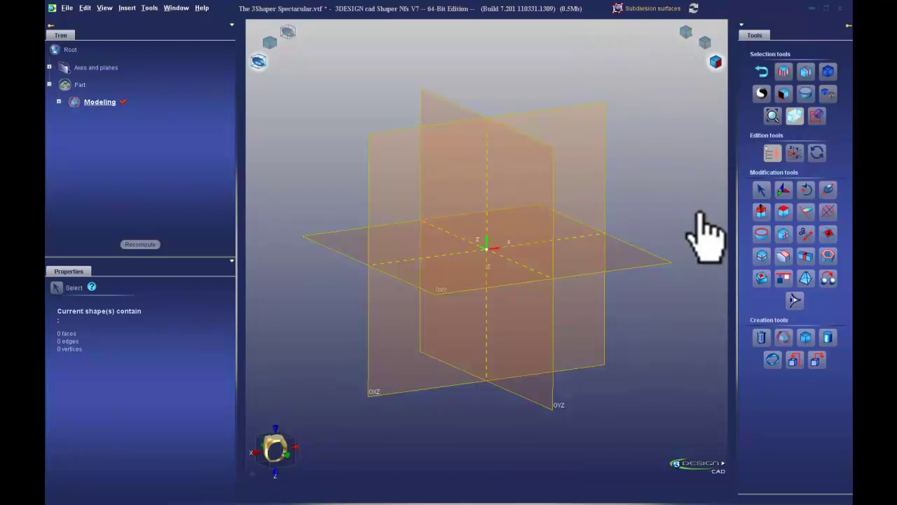
pyautogui.moveTo(663, 246); pyautogui.dragTo(528, 268, button='right')
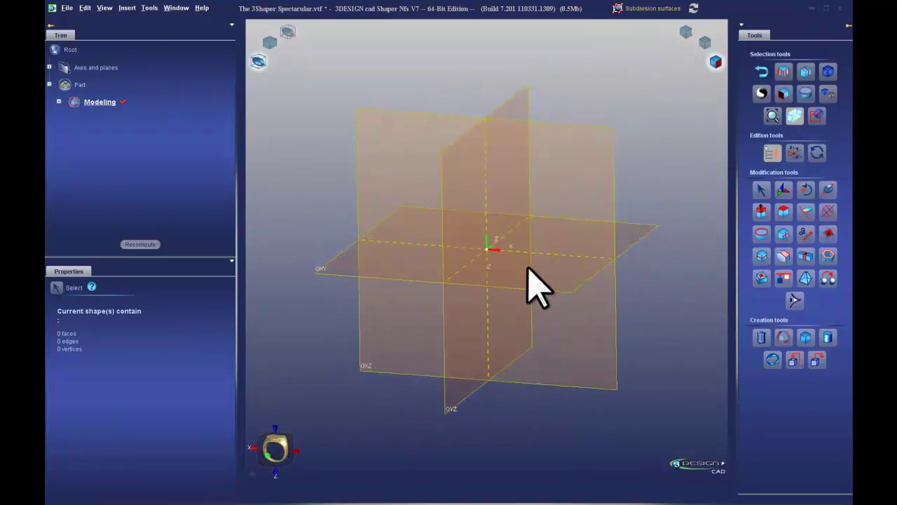
pyautogui.rightClick(116, 66)
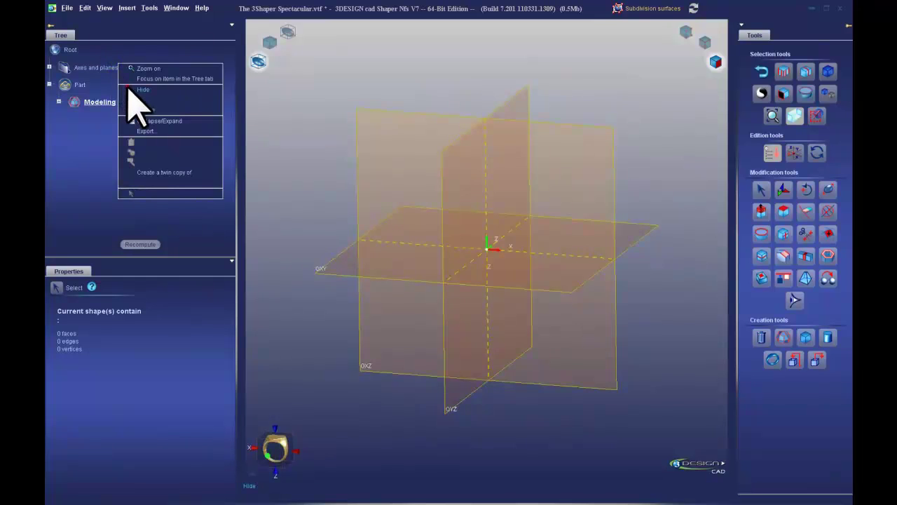
pyautogui.click(140, 89)
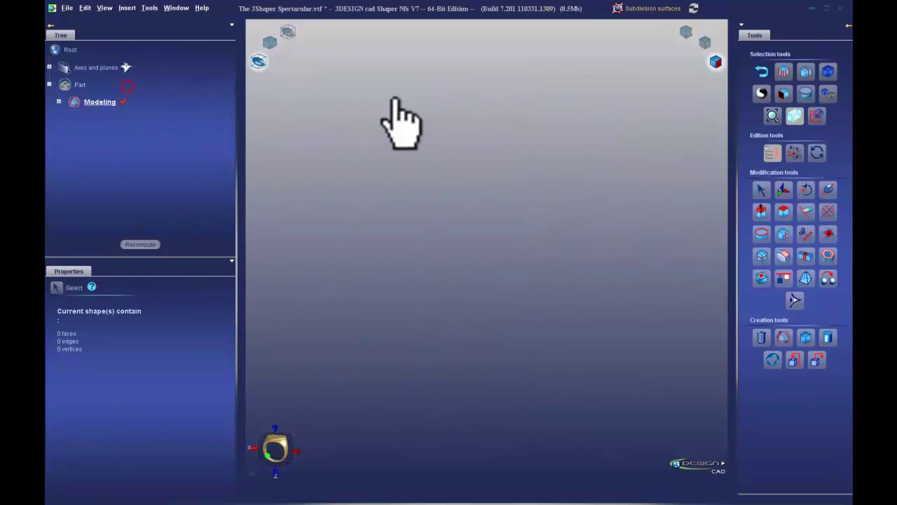
# Create a subdivision box and view the shape from the front at a larger scale.
pyautogui.click(806, 337)
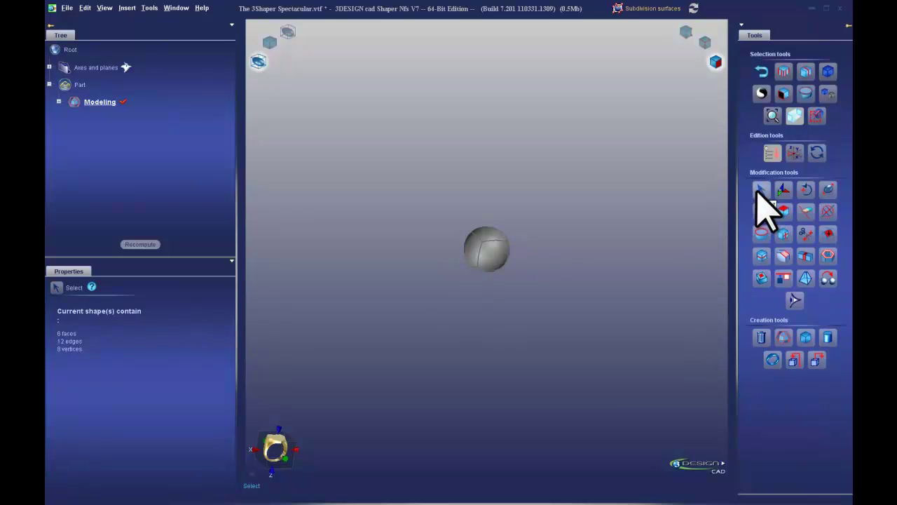
pyautogui.moveTo(613, 260); pyautogui.dragTo(482, 251)
pyautogui.scroll(3, 484, 260)
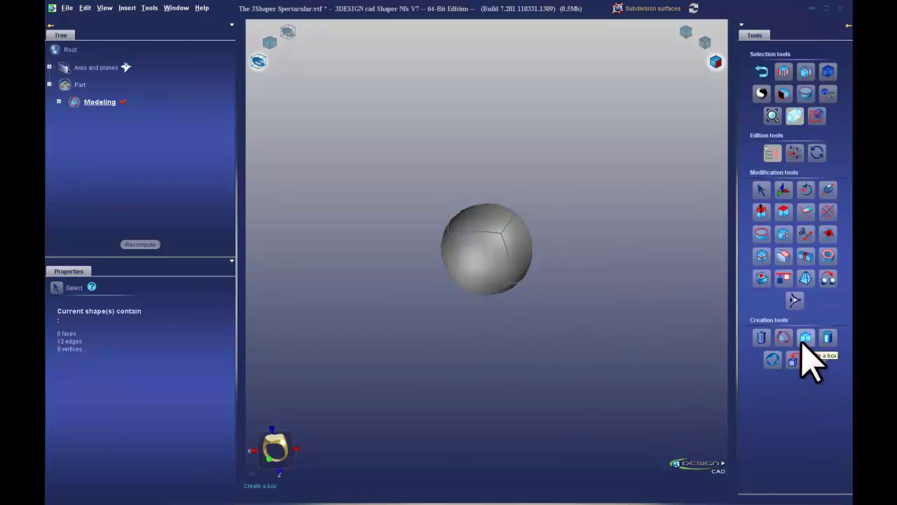
pyautogui.moveTo(377, 373); pyautogui.dragTo(493, 298)
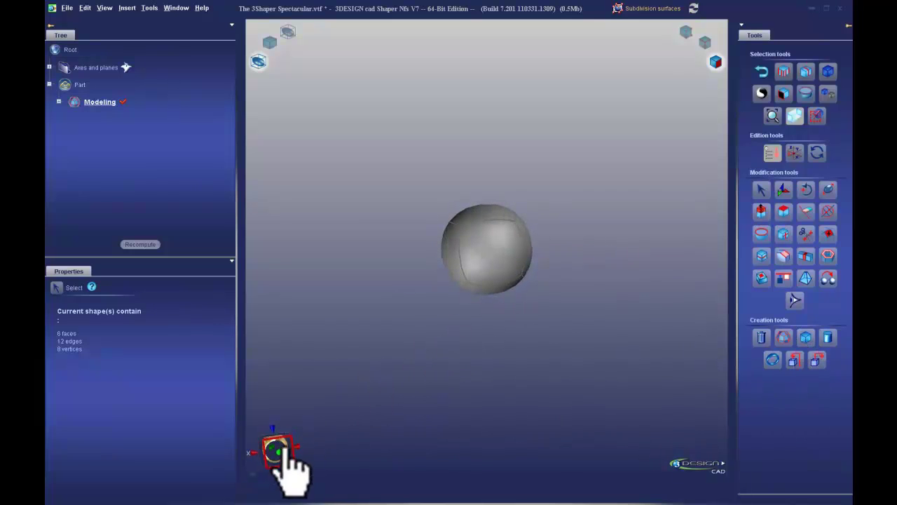
pyautogui.scroll(2, 568, 330)
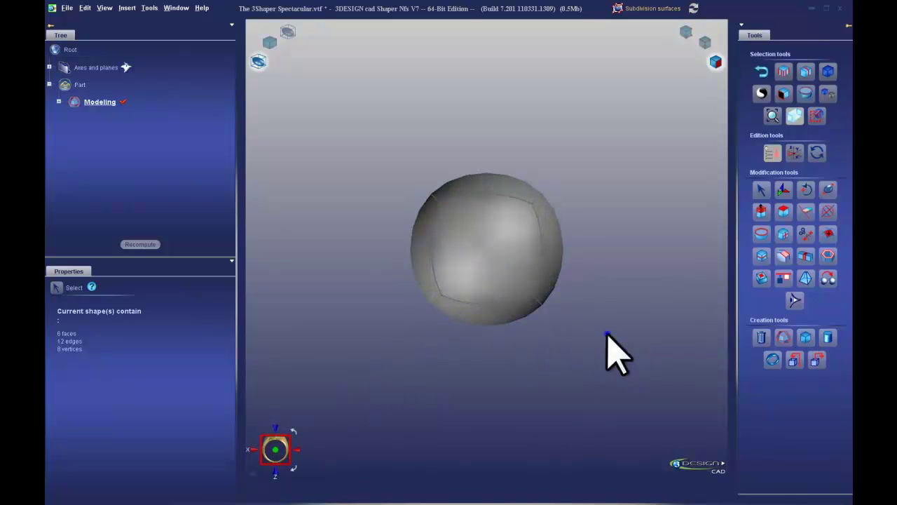
pyautogui.moveTo(607, 333); pyautogui.dragTo(617, 339, button='right')
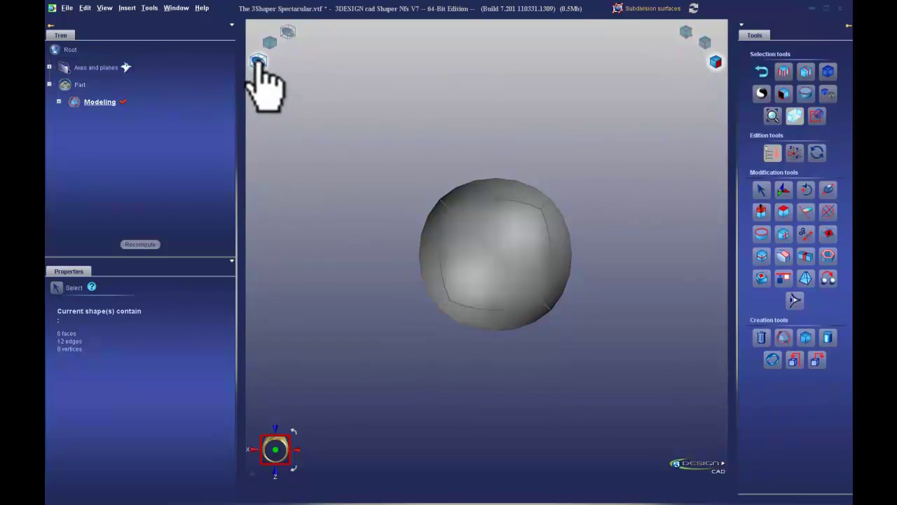
# Preview the finished shape outside the subdivision tools, and return to them with the shape displayed as a box.
pyautogui.click(760, 70)
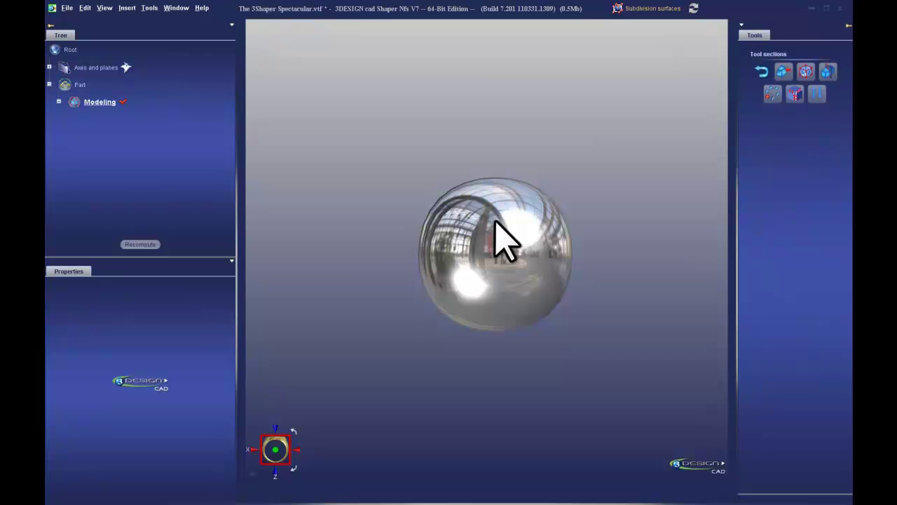
pyautogui.click(806, 70)
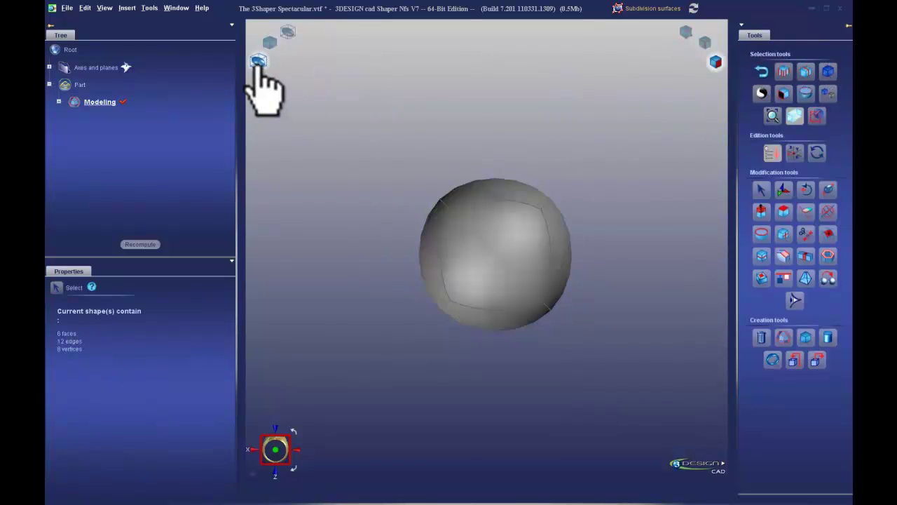
pyautogui.click(269, 43)
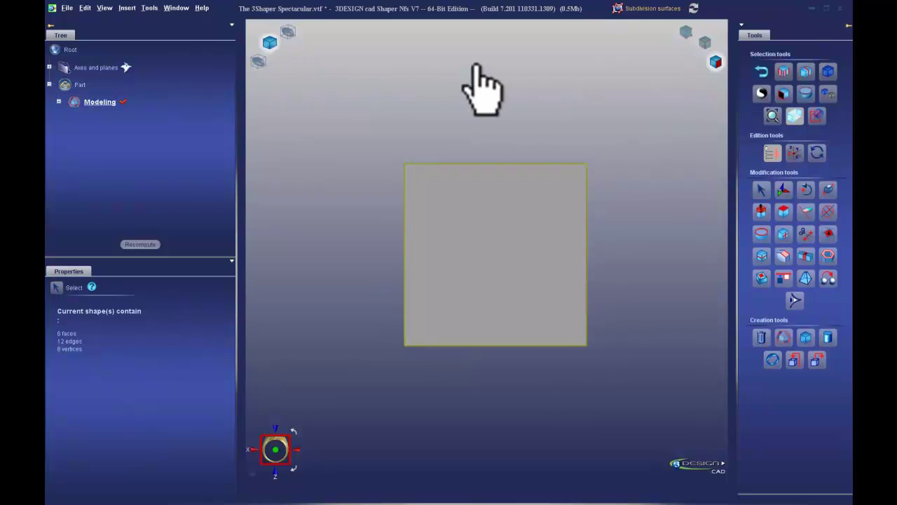
# Select the box's top face and compare it in the finished, smooth and box displays.
pyautogui.moveTo(669, 158); pyautogui.dragTo(505, 189, button='middle')
pyautogui.click(436, 251)
pyautogui.moveTo(442, 274); pyautogui.dragTo(761, 133, button='middle')
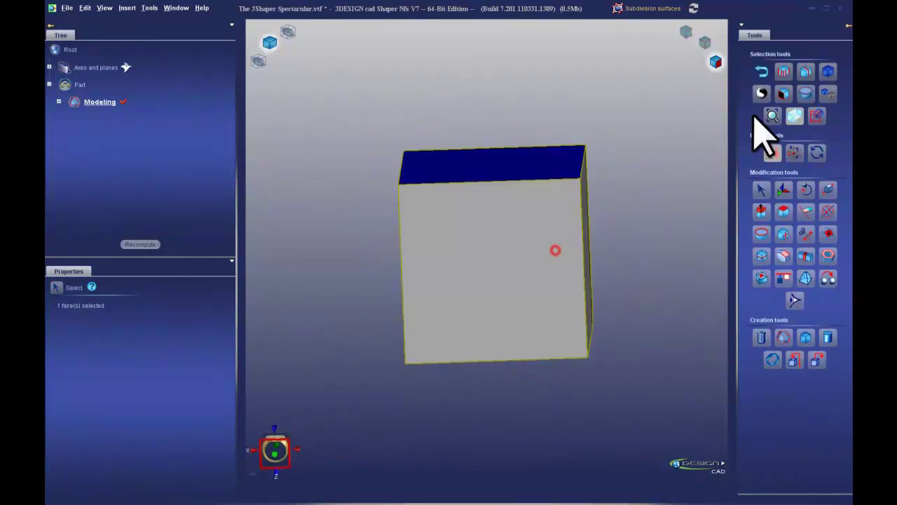
pyautogui.click(762, 71)
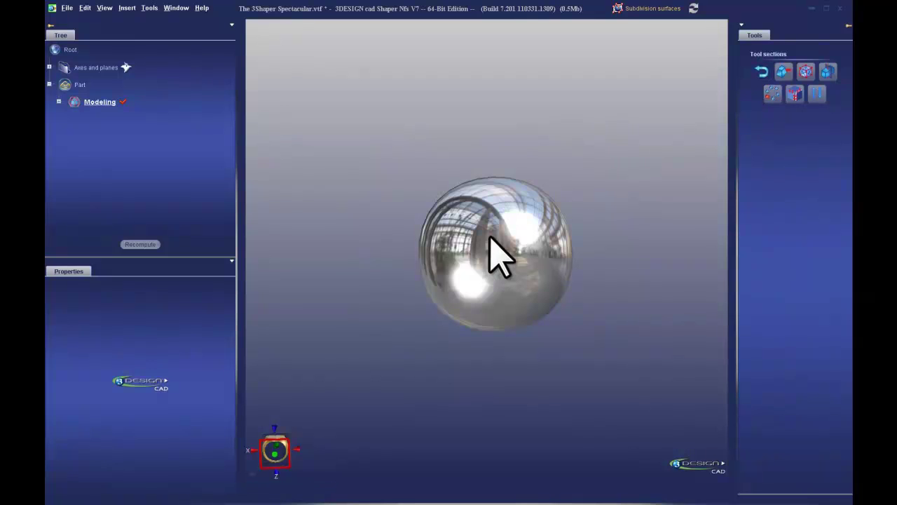
pyautogui.click(806, 71)
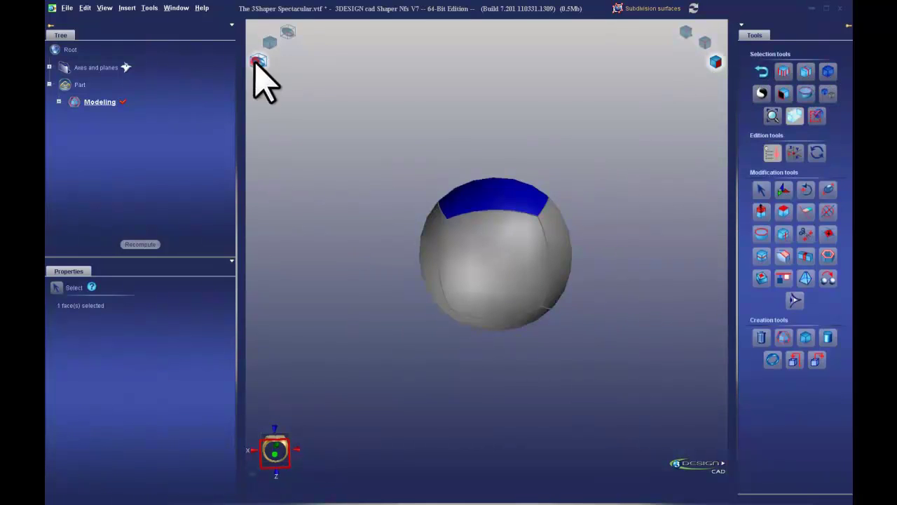
pyautogui.click(270, 43)
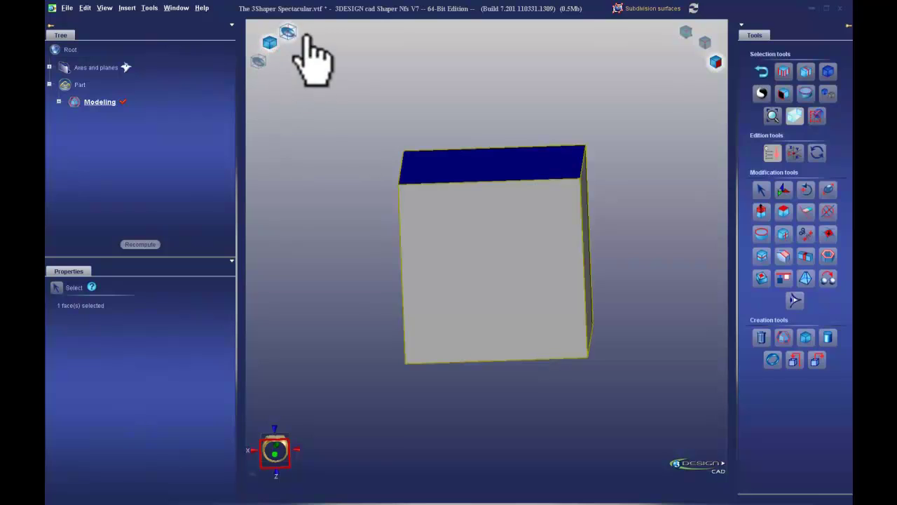
# Select the front face in the tan smooth display, and pick individual faces around the shape in the grey smooth display.
pyautogui.click(289, 32)
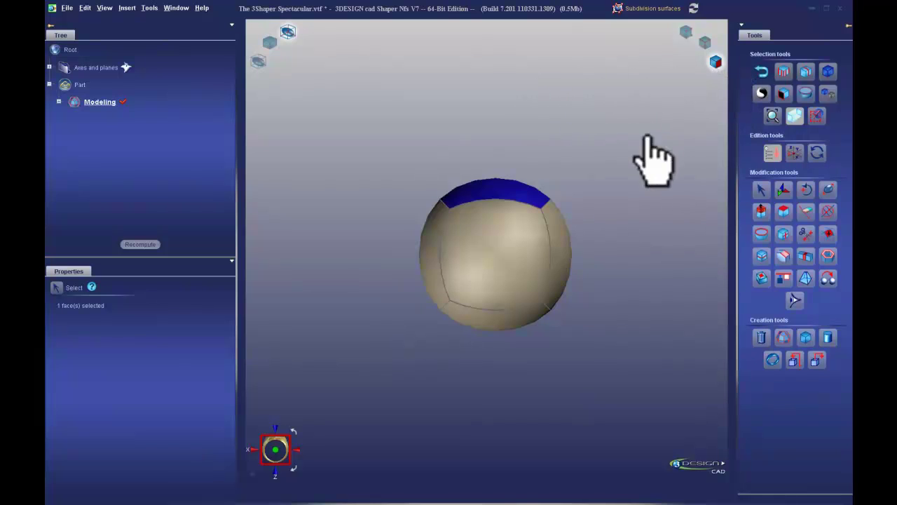
pyautogui.click(522, 230)
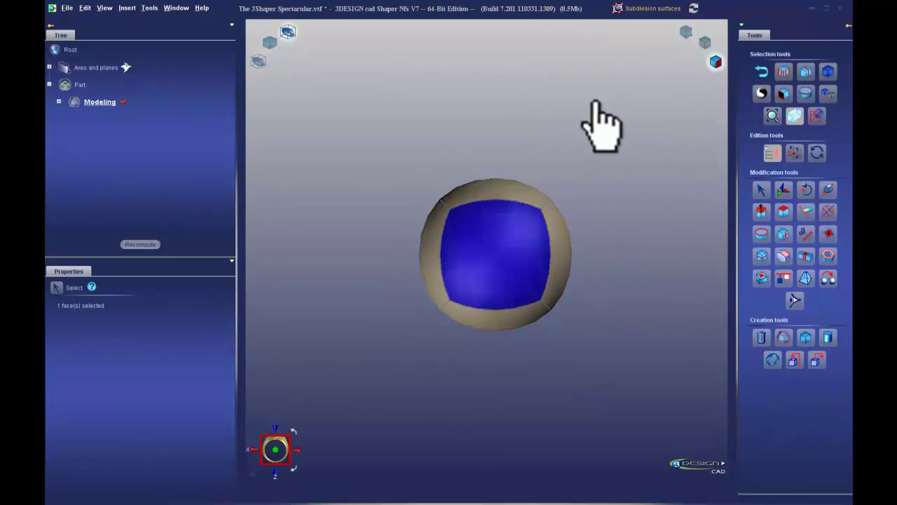
pyautogui.click(260, 61)
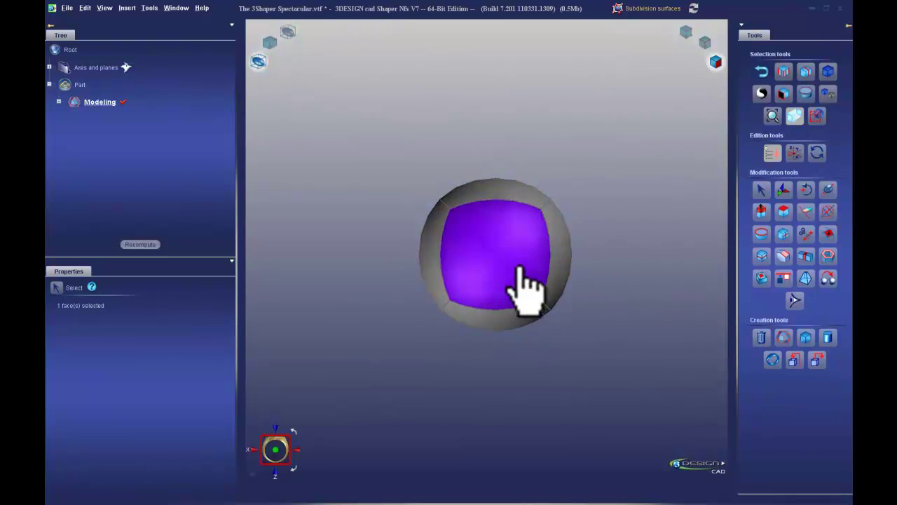
pyautogui.click(519, 185)
pyautogui.click(554, 238)
pyautogui.click(529, 317)
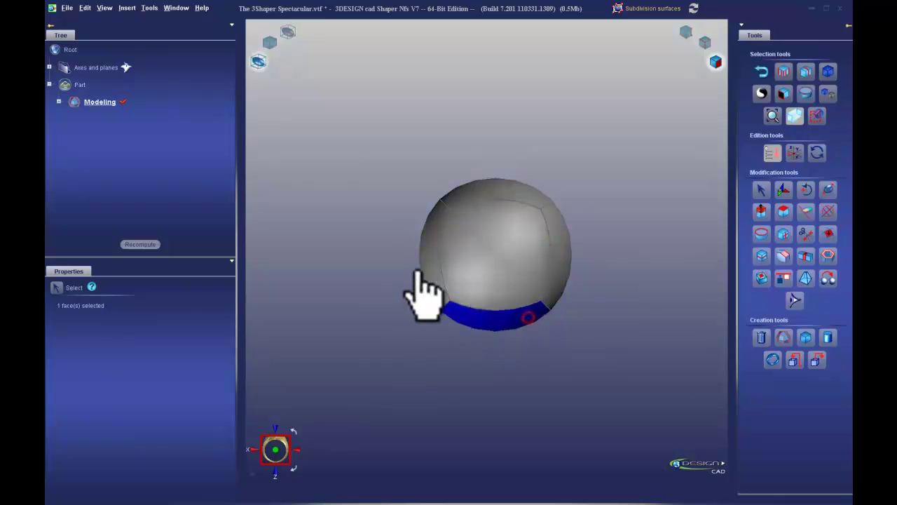
pyautogui.moveTo(429, 273); pyautogui.dragTo(613, 257, button='right')
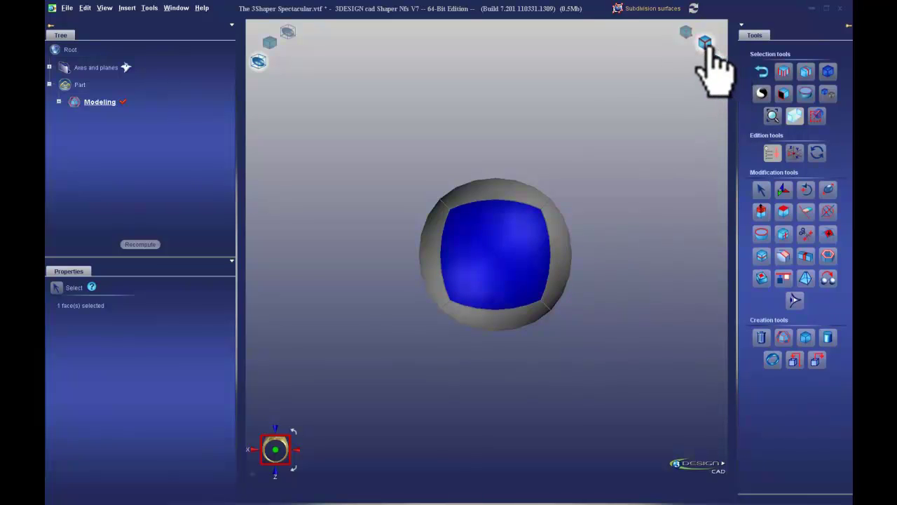
# Switch to edge selection and pick edges of the control cage around the smooth shape one at a time.
pyautogui.click(705, 43)
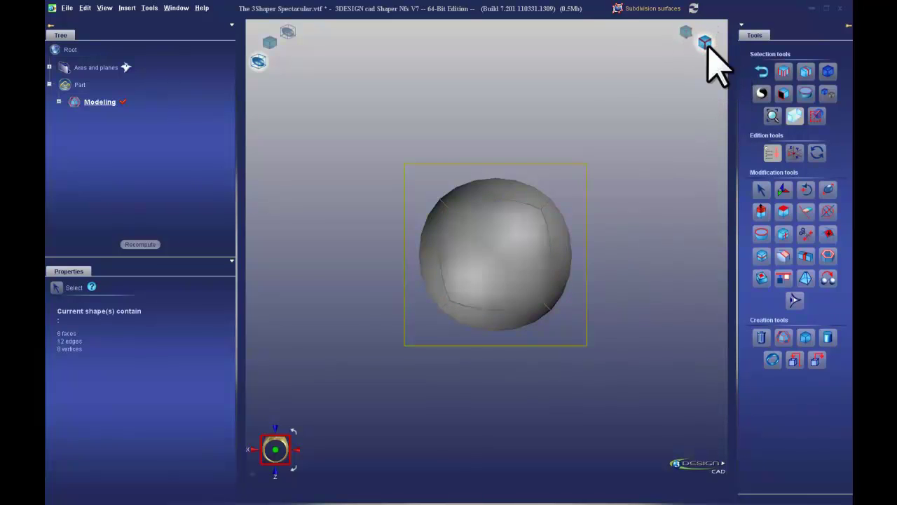
pyautogui.click(519, 162)
pyautogui.moveTo(647, 208); pyautogui.dragTo(568, 224, button='right')
pyautogui.click(545, 263)
pyautogui.click(570, 174)
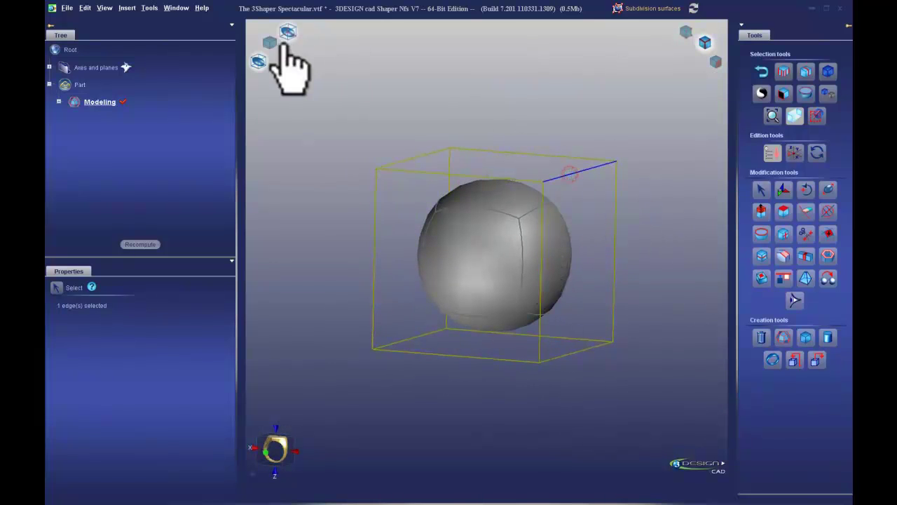
# Display the shape as a box and pick its front vertical and lower edges one at a time.
pyautogui.click(270, 44)
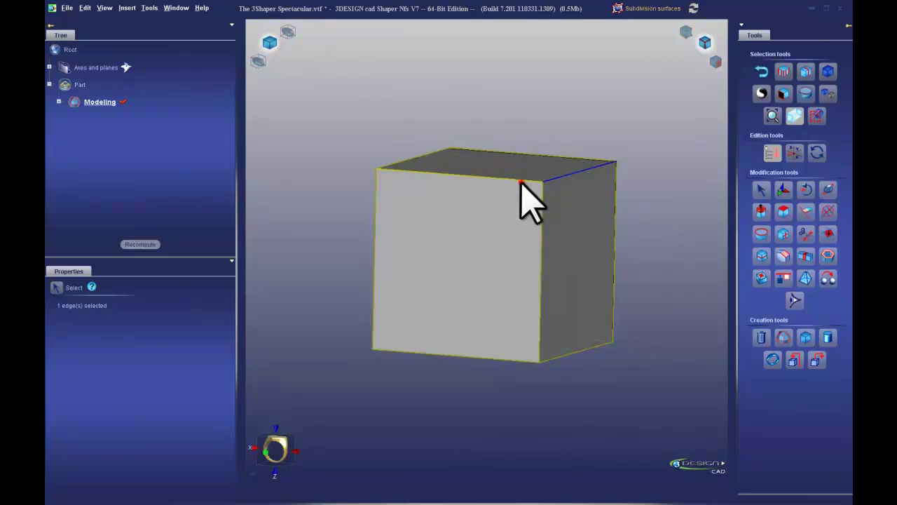
pyautogui.click(541, 236)
pyautogui.click(534, 363)
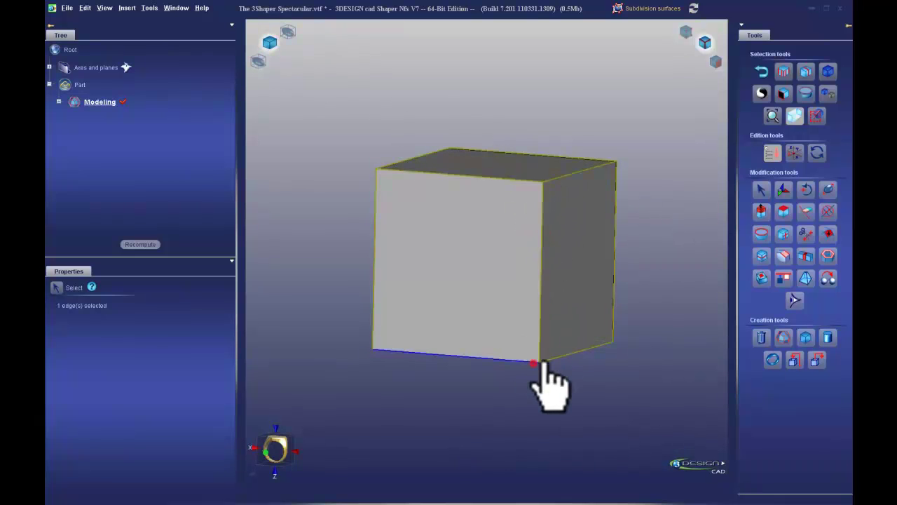
pyautogui.click(565, 356)
pyautogui.moveTo(649, 285)
pyautogui.mouseDown(button='right')
pyautogui.moveTo(610, 299)
pyautogui.moveTo(579, 271)
pyautogui.moveTo(640, 275)
pyautogui.mouseUp(button='right')
pyautogui.moveTo(639, 275); pyautogui.dragTo(471, 209, button='middle')
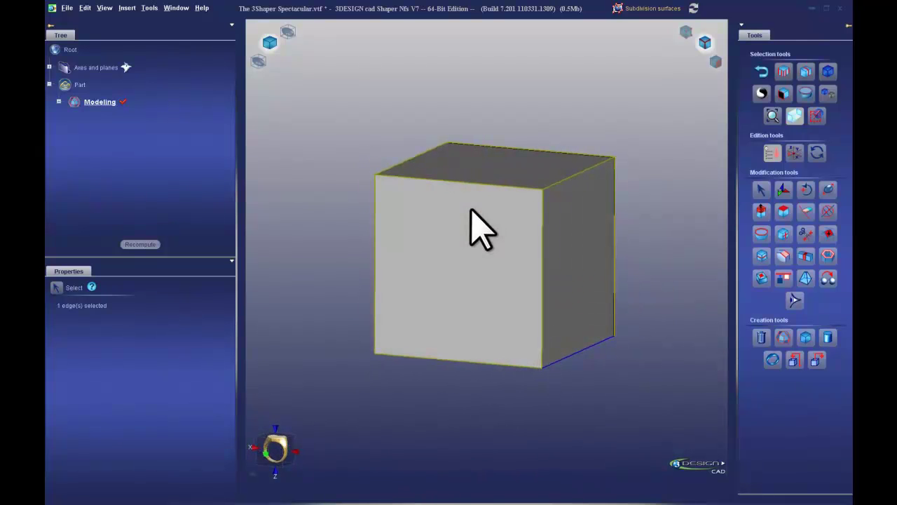
# Switch to vertex selection and pick the box's four upper corner vertices in turn, ending on the front one.
pyautogui.click(686, 33)
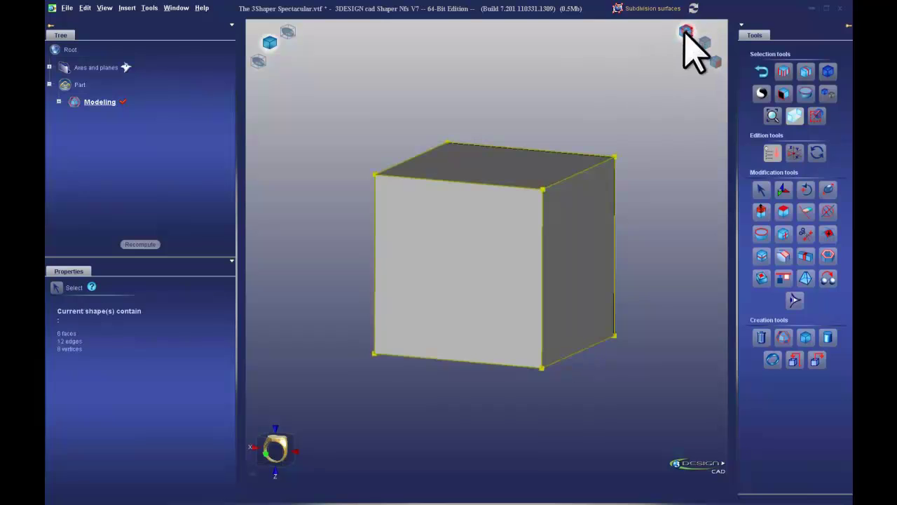
pyautogui.click(542, 190)
pyautogui.click(615, 157)
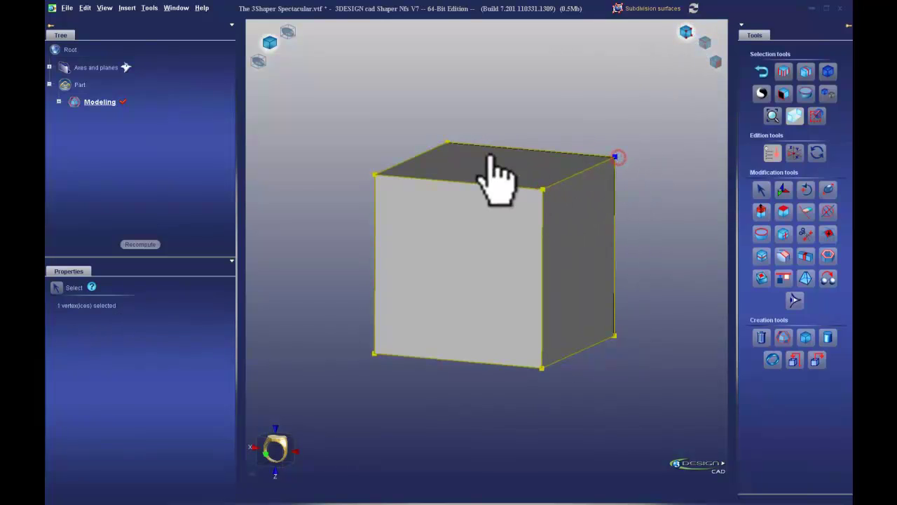
pyautogui.click(448, 142)
pyautogui.click(374, 174)
pyautogui.click(543, 189)
pyautogui.moveTo(520, 207)
pyautogui.mouseDown(button='middle')
pyautogui.moveTo(527, 251)
pyautogui.moveTo(509, 226)
pyautogui.mouseUp(button='middle')
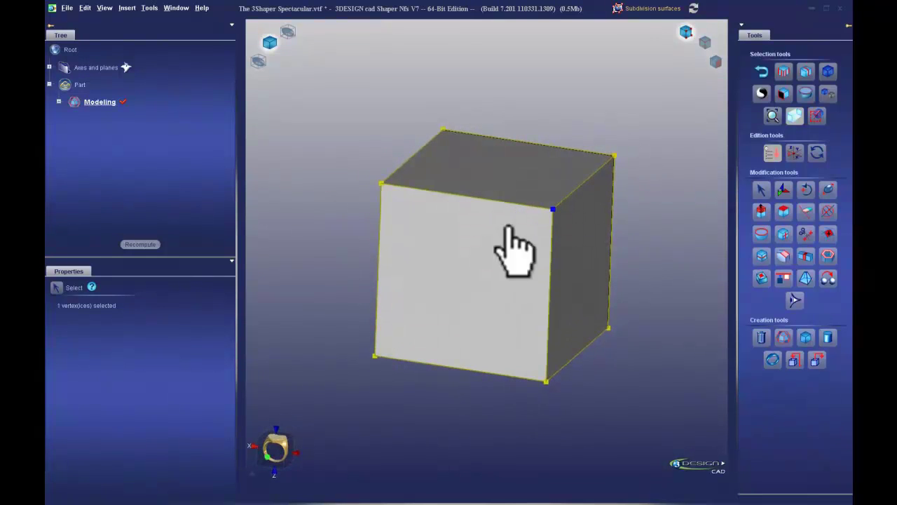
# Compare the tan smooth, grey smooth and box displays with the control vertices shown, ending in the tan display.
pyautogui.click(287, 32)
pyautogui.moveTo(585, 284)
pyautogui.mouseDown(button='middle')
pyautogui.moveTo(484, 317)
pyautogui.moveTo(480, 304)
pyautogui.moveTo(431, 320)
pyautogui.moveTo(387, 303)
pyautogui.moveTo(617, 297)
pyautogui.moveTo(457, 316)
pyautogui.moveTo(412, 298)
pyautogui.moveTo(501, 287)
pyautogui.moveTo(461, 286)
pyautogui.moveTo(507, 293)
pyautogui.moveTo(489, 303)
pyautogui.moveTo(481, 296)
pyautogui.moveTo(493, 305)
pyautogui.mouseUp(button='middle')
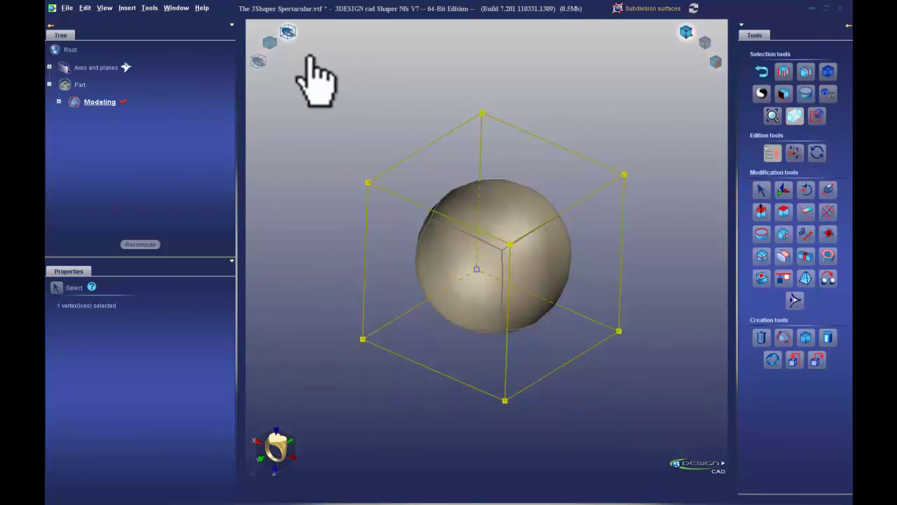
pyautogui.click(259, 60)
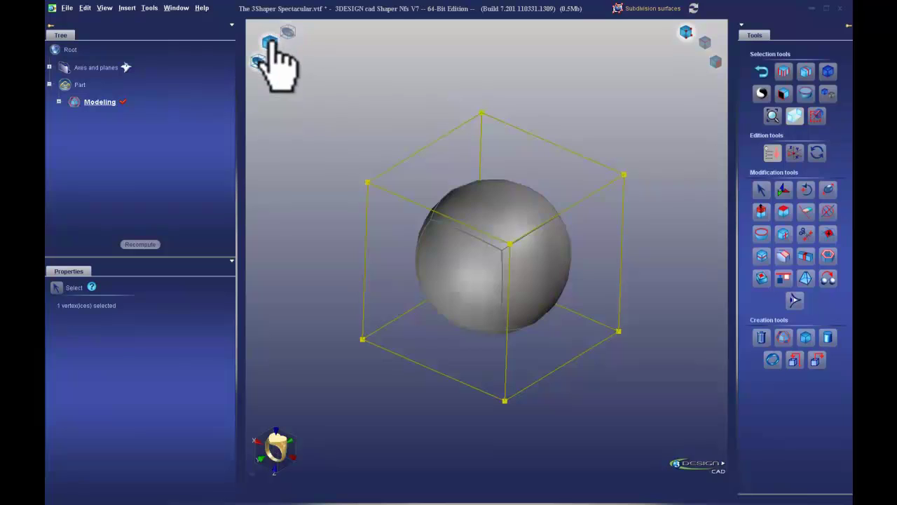
pyautogui.click(270, 42)
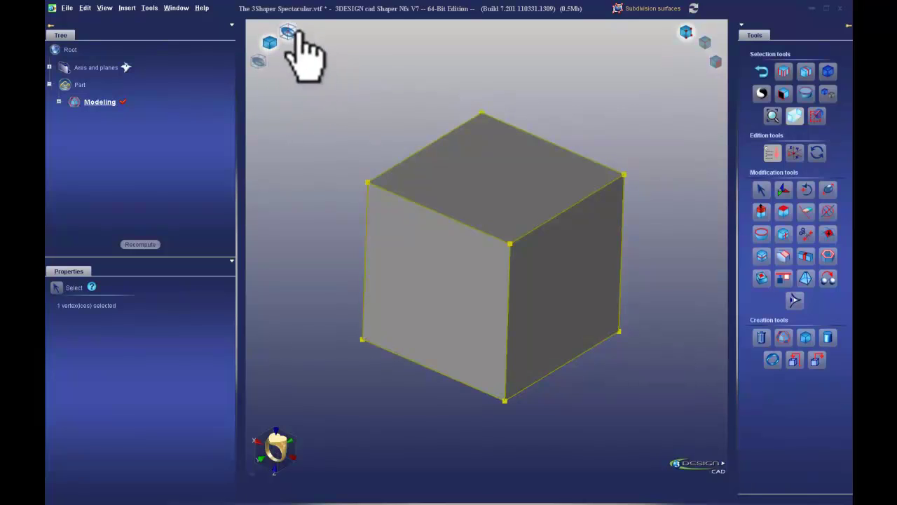
pyautogui.click(293, 32)
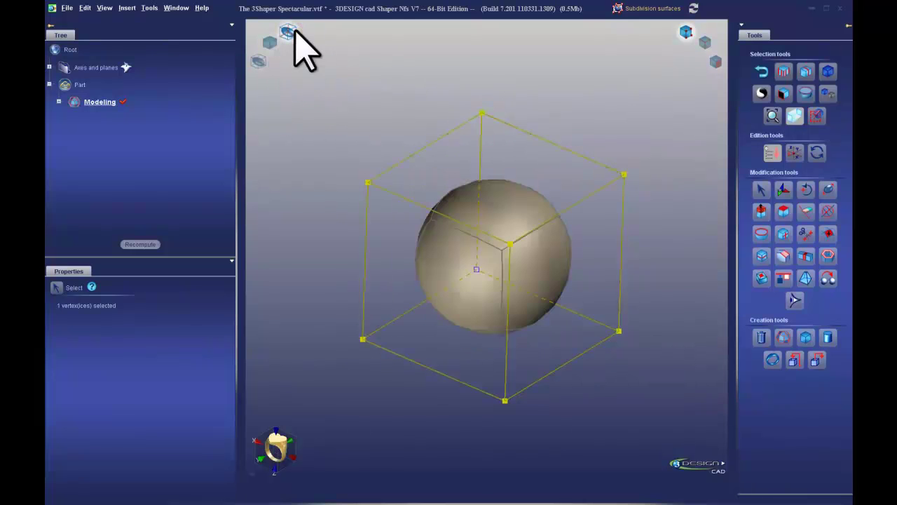
# Pick two upper vertices of the control cage in turn in the tan smooth display.
pyautogui.moveTo(617, 259); pyautogui.dragTo(567, 261, button='right')
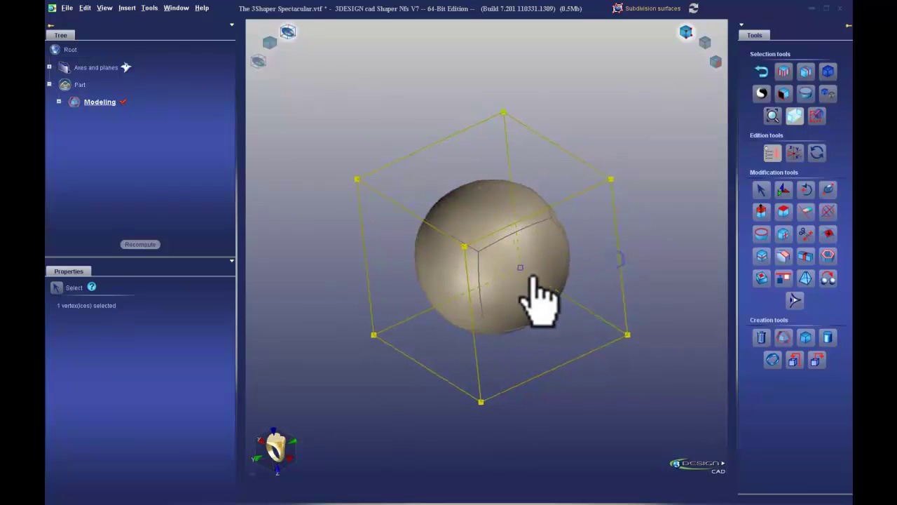
pyautogui.click(504, 112)
pyautogui.click(611, 178)
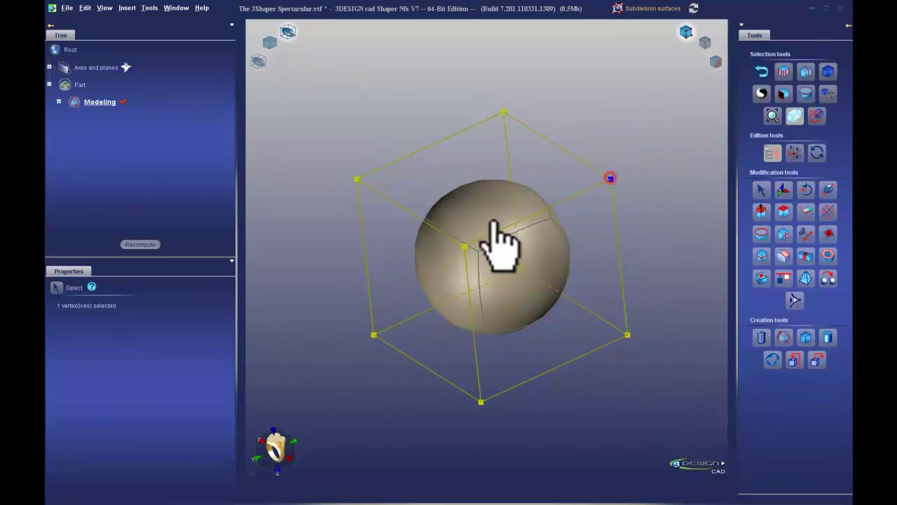
# Pick the control cage's front upper vertex, an upper edge in edge selection and the front face in face selection.
pyautogui.click(465, 247)
pyautogui.click(705, 42)
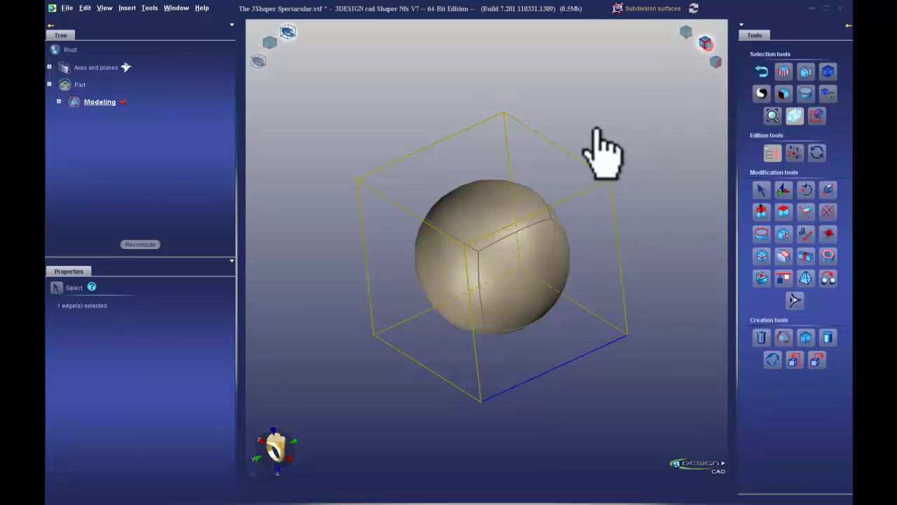
pyautogui.click(570, 153)
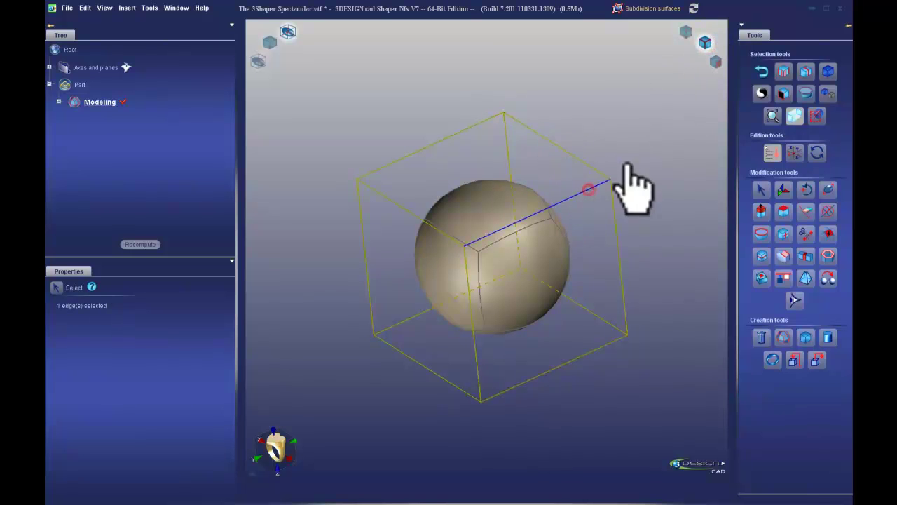
pyautogui.click(717, 62)
pyautogui.moveTo(496, 199); pyautogui.dragTo(595, 148, button='middle')
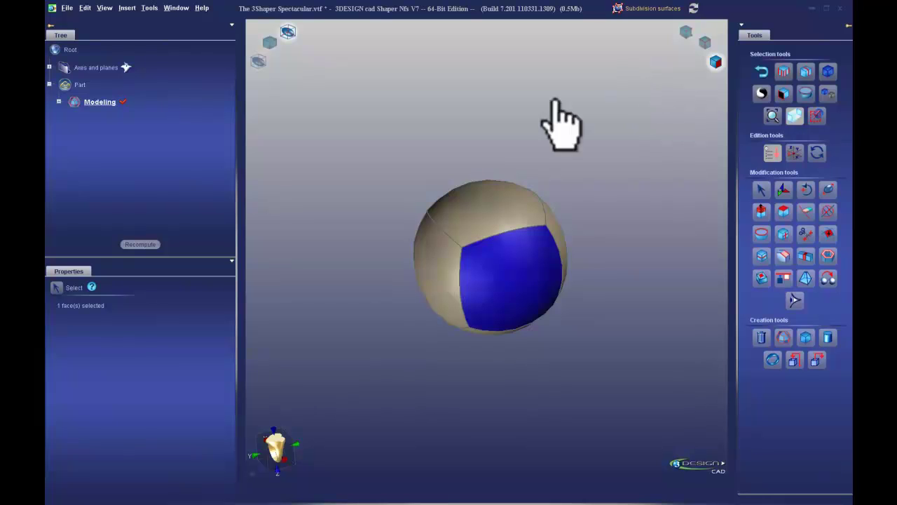
# Display the shape as a box, pick its upper edges singly and two together in edge selection, and clear the selection.
pyautogui.click(269, 42)
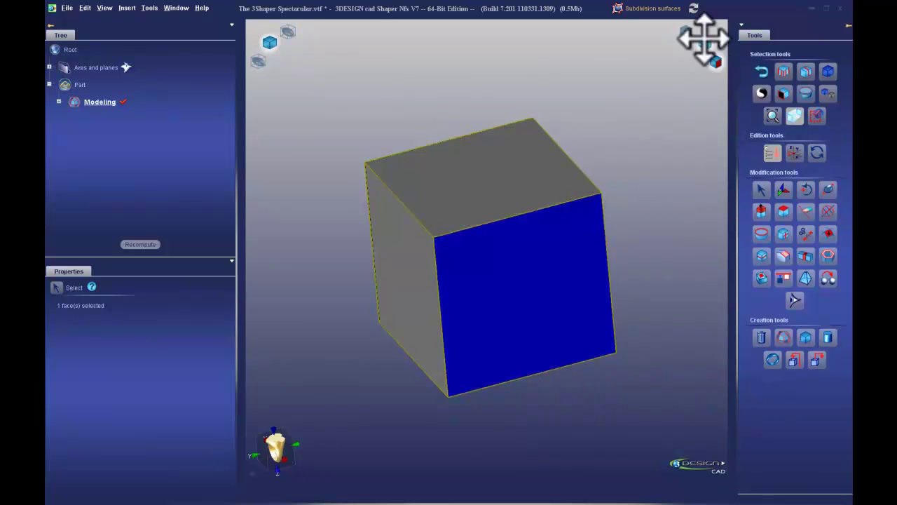
pyautogui.click(705, 39)
pyautogui.click(582, 174)
pyautogui.keyDown('ctrl'); pyautogui.click(497, 127); pyautogui.keyUp('ctrl')
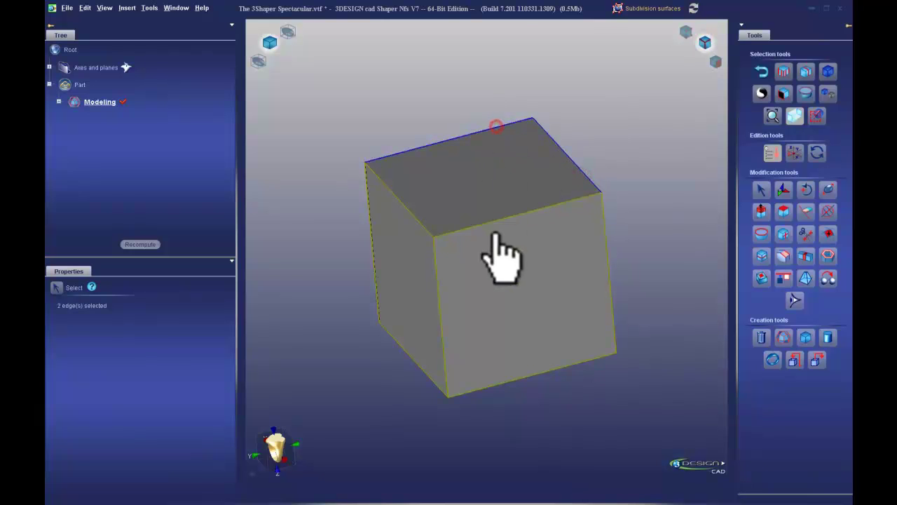
pyautogui.click(417, 216)
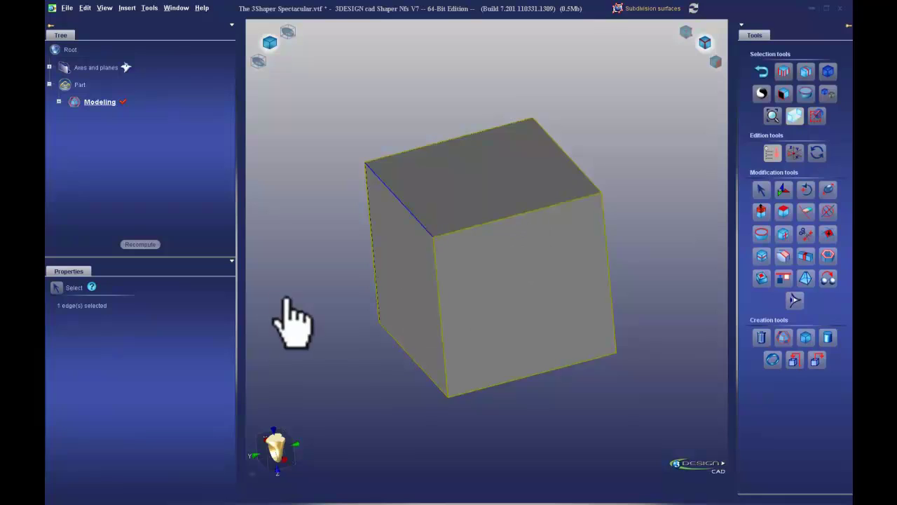
pyautogui.click(644, 401)
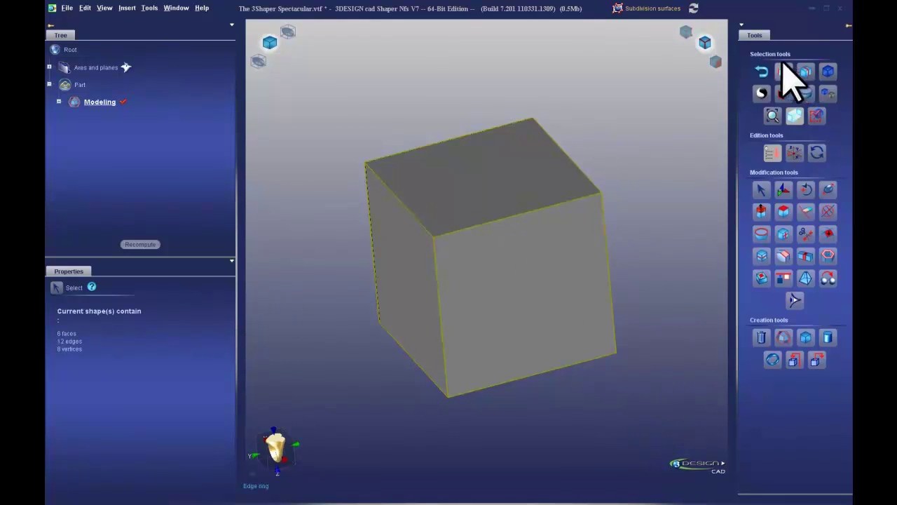
# Pick the box's front vertical edge and extend the selection to all vertical edges with Edge ring.
pyautogui.moveTo(503, 239); pyautogui.dragTo(544, 221, button='right')
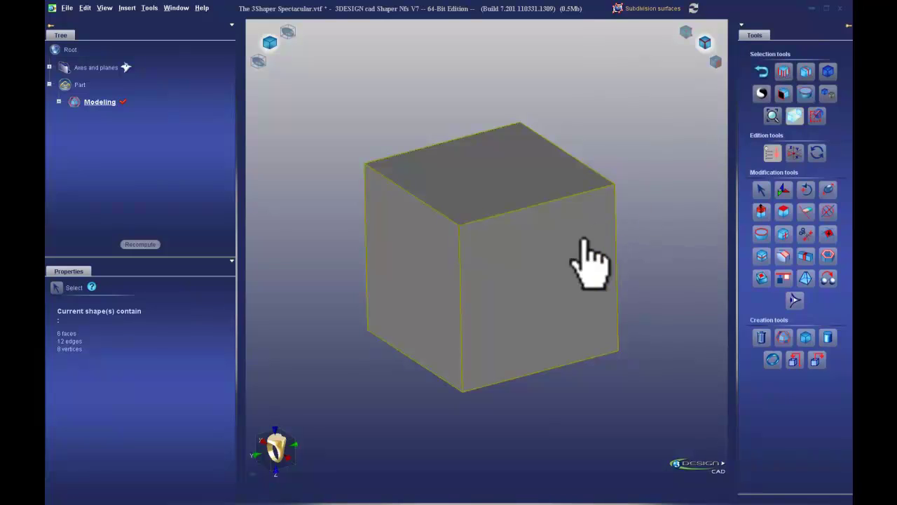
pyautogui.click(461, 300)
pyautogui.moveTo(498, 324); pyautogui.dragTo(512, 267, button='right')
pyautogui.moveTo(511, 265)
pyautogui.mouseDown(button='middle')
pyautogui.moveTo(502, 260)
pyautogui.moveTo(517, 281)
pyautogui.mouseUp(button='middle')
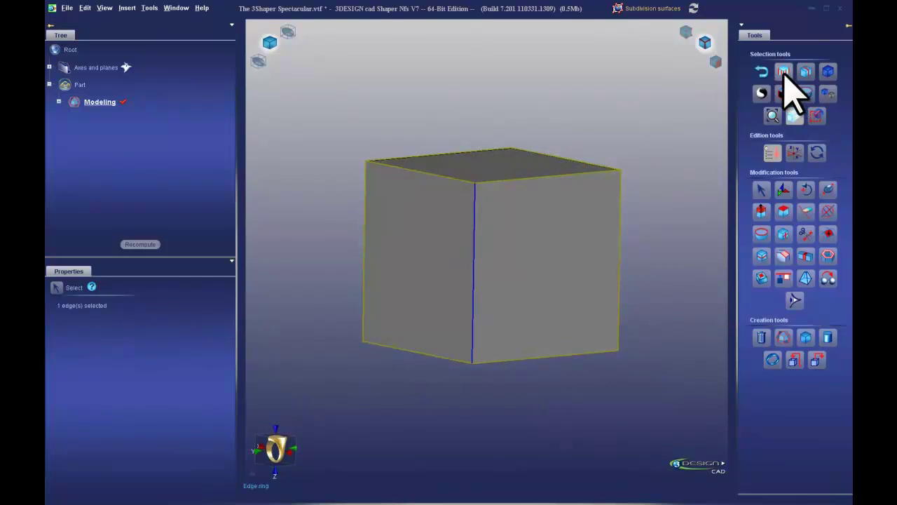
pyautogui.click(784, 72)
pyautogui.moveTo(648, 247); pyautogui.dragTo(443, 294, button='middle')
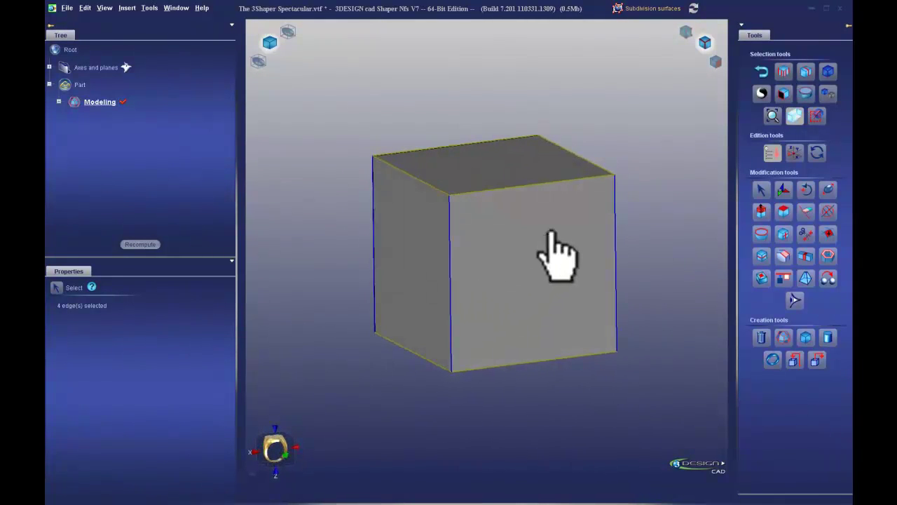
# Pick the upper front edge and extend the selection to its parallel edges with Edge ring.
pyautogui.click(540, 184)
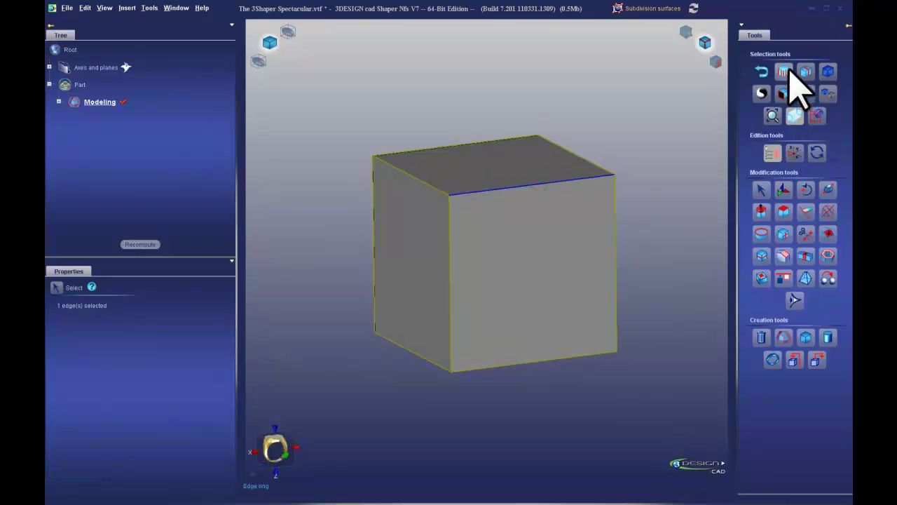
pyautogui.click(783, 71)
pyautogui.moveTo(651, 150); pyautogui.dragTo(421, 287, button='middle')
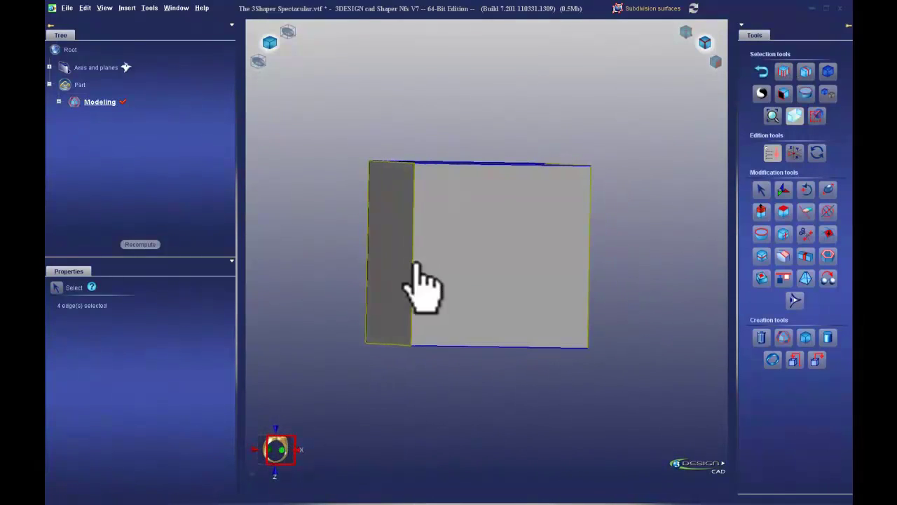
# Try Edge ring from differently oriented edges: the upper front edge, a vertical edge and the upper side edge.
pyautogui.click(479, 160)
pyautogui.moveTo(463, 217); pyautogui.dragTo(522, 256, button='right')
pyautogui.click(497, 190)
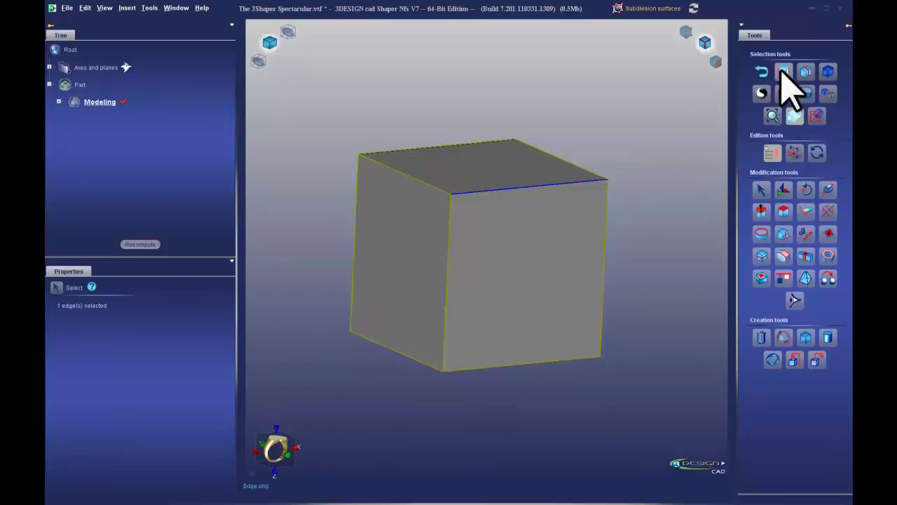
pyautogui.moveTo(499, 461); pyautogui.dragTo(488, 411, button='middle')
pyautogui.click(411, 320)
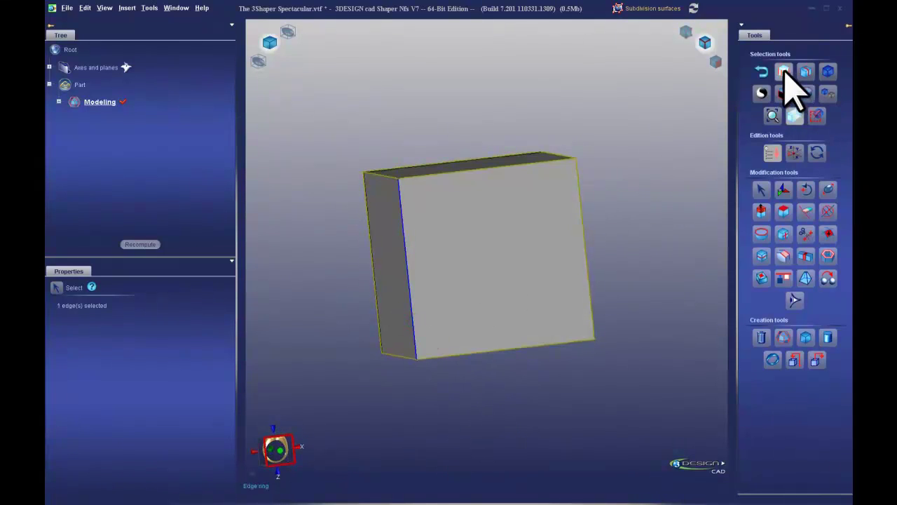
pyautogui.moveTo(451, 148); pyautogui.dragTo(506, 178, button='middle')
pyautogui.click(423, 191)
pyautogui.click(784, 70)
pyautogui.moveTo(651, 278)
pyautogui.mouseDown(button='right')
pyautogui.moveTo(484, 298)
pyautogui.moveTo(637, 266)
pyautogui.mouseUp(button='right')
# Try Edge loop on the upper side edge of the undivided box and clear the selection.
pyautogui.click(404, 174)
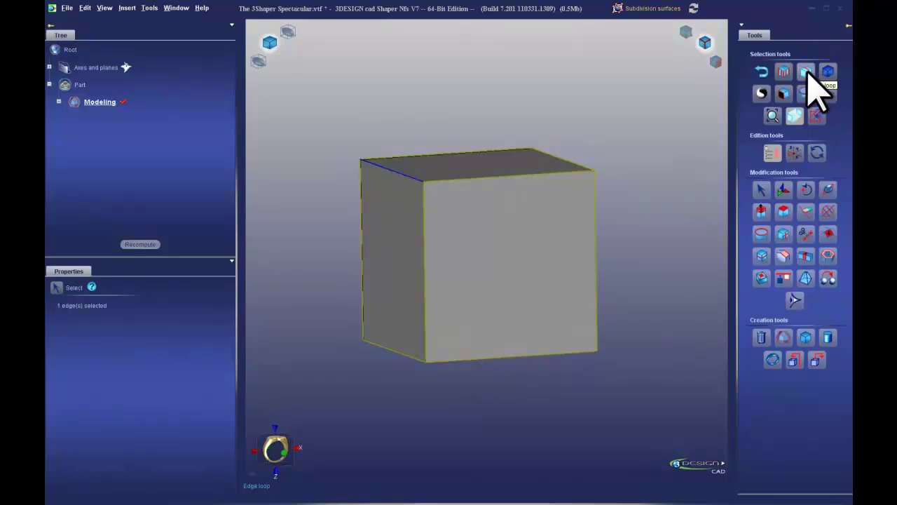
pyautogui.moveTo(579, 168)
pyautogui.mouseDown(button='right')
pyautogui.moveTo(541, 271)
pyautogui.moveTo(595, 230)
pyautogui.mouseUp(button='right')
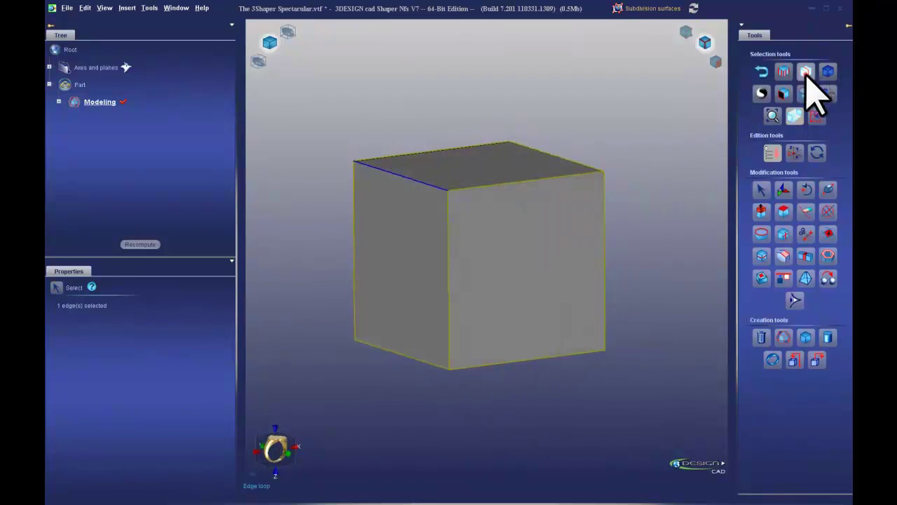
pyautogui.click(424, 183)
pyautogui.click(648, 175)
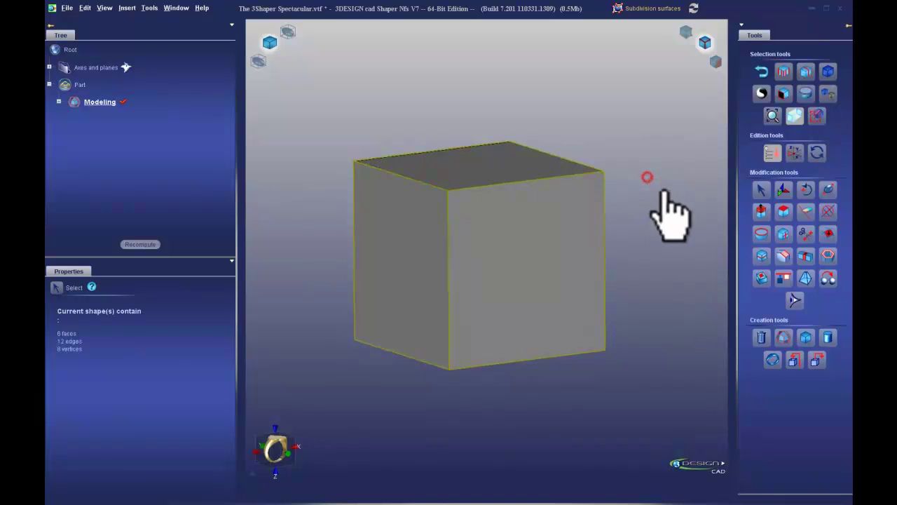
# Split the edge ring through the upper front edge at its middle with Split and pull, and select the new edges with Edge loop.
pyautogui.click(499, 184)
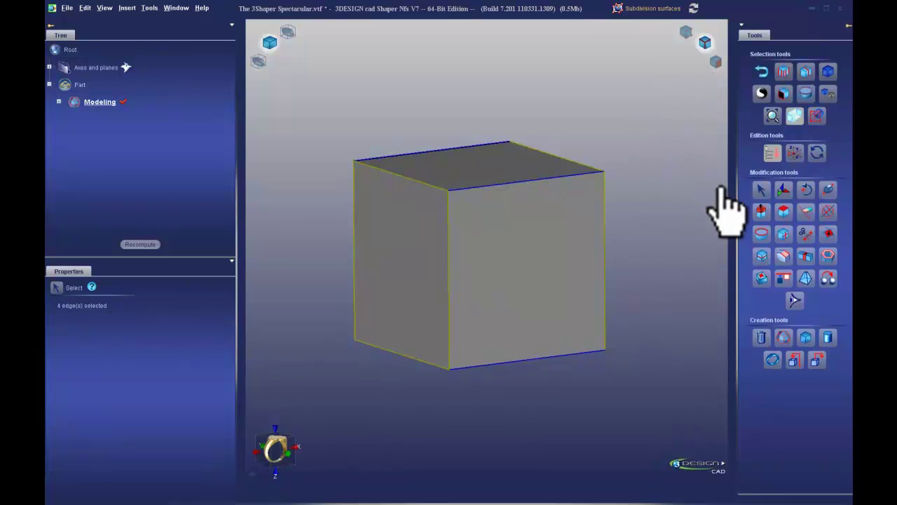
pyautogui.click(762, 255)
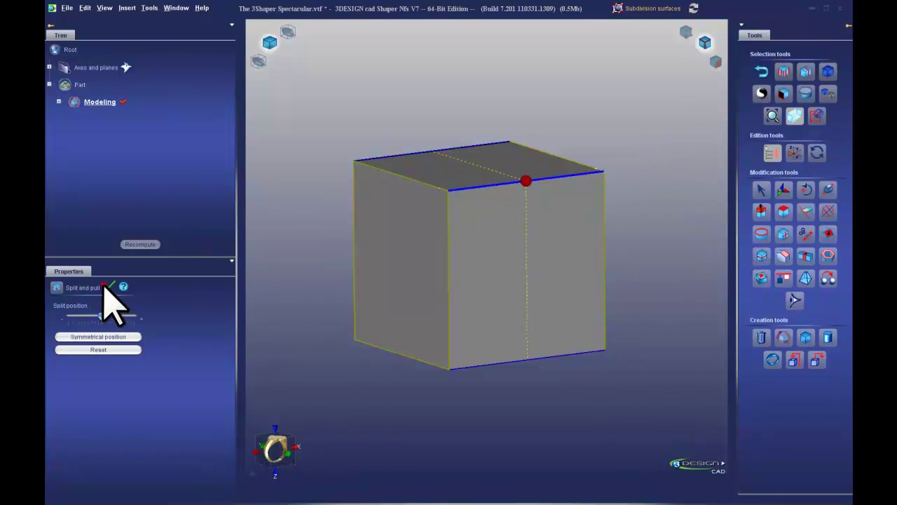
pyautogui.click(107, 287)
pyautogui.moveTo(684, 225); pyautogui.dragTo(667, 236, button='right')
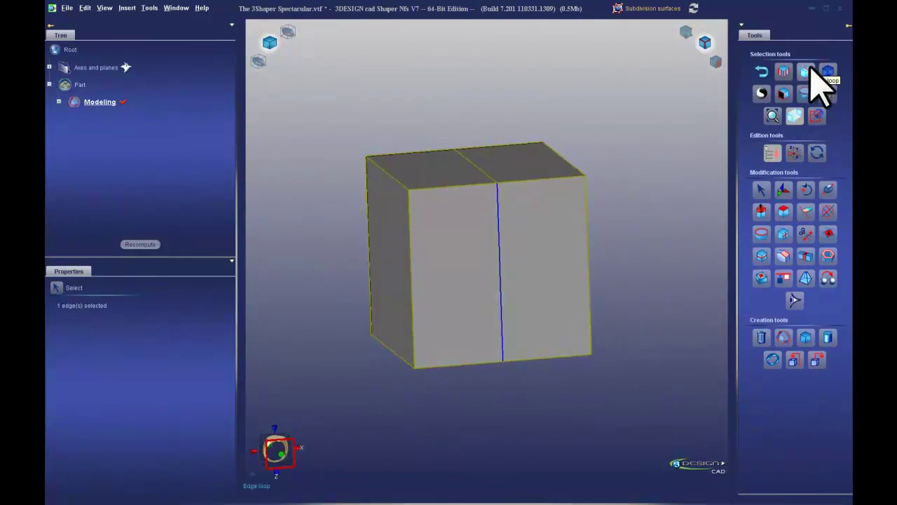
pyautogui.moveTo(637, 250); pyautogui.dragTo(496, 317, button='right')
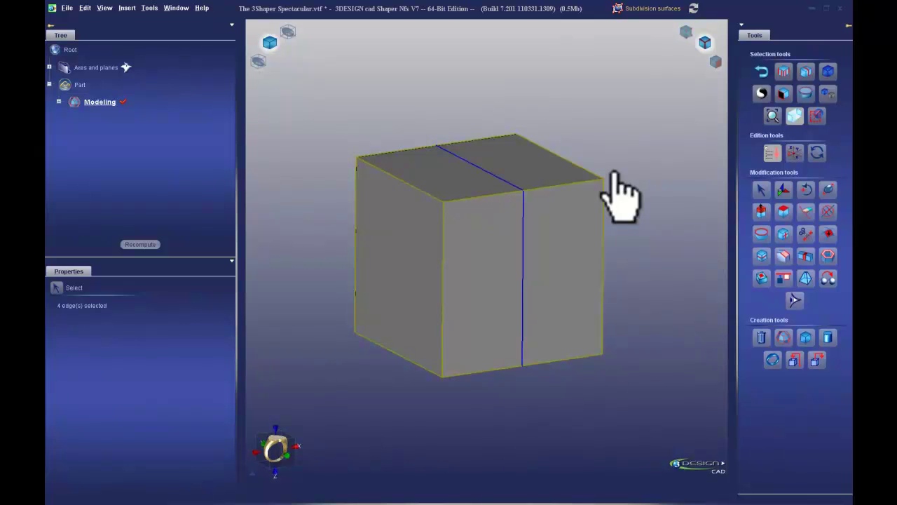
# Undo the split of the box and clear the edge selection.
pyautogui.hotkey('ctrl', 'z')
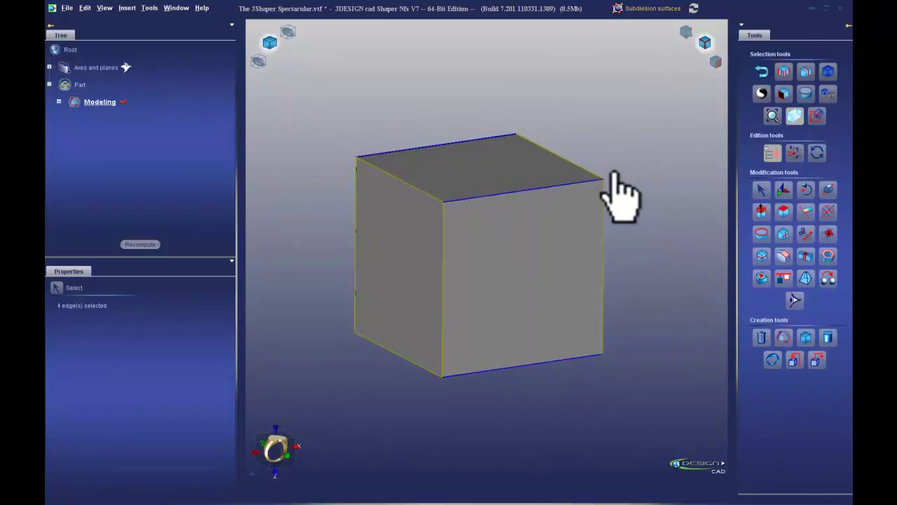
pyautogui.click(648, 246)
pyautogui.click(604, 263)
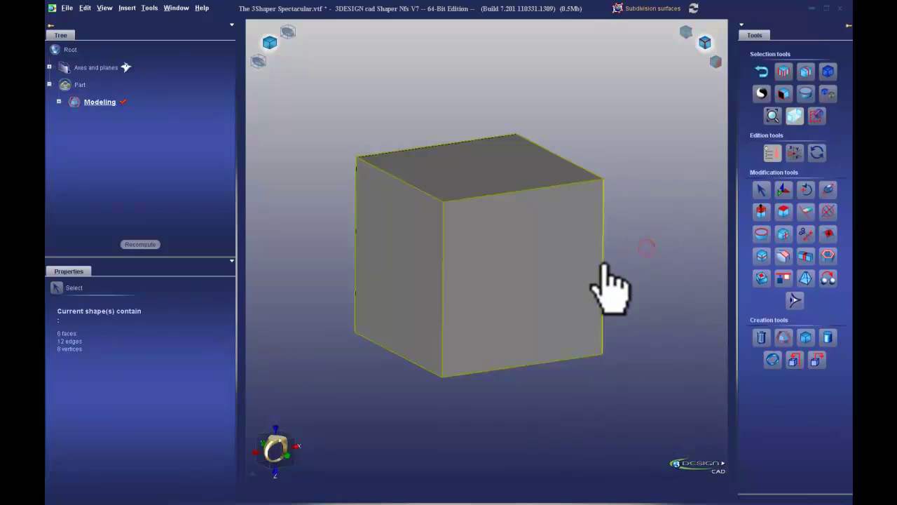
pyautogui.click(662, 298)
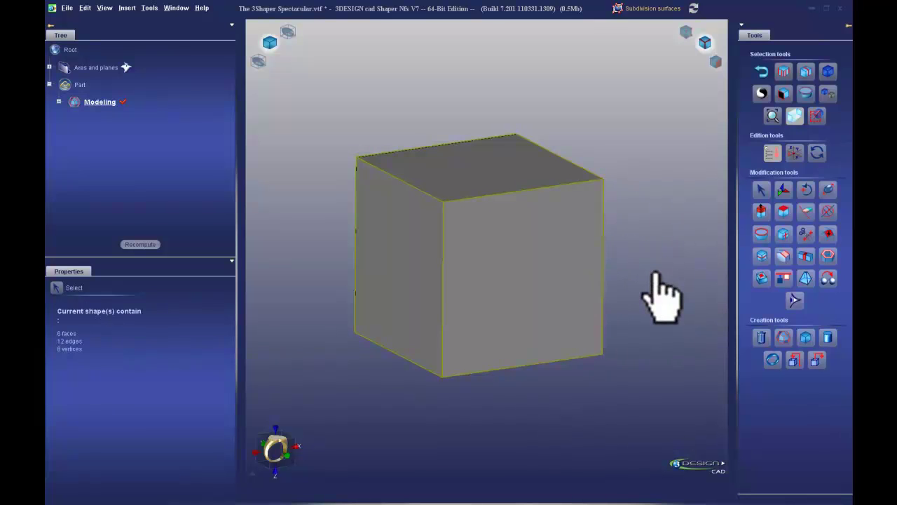
# Use Select all on the box in edge, face and vertex selection in turn, returning to edge selection.
pyautogui.click(829, 72)
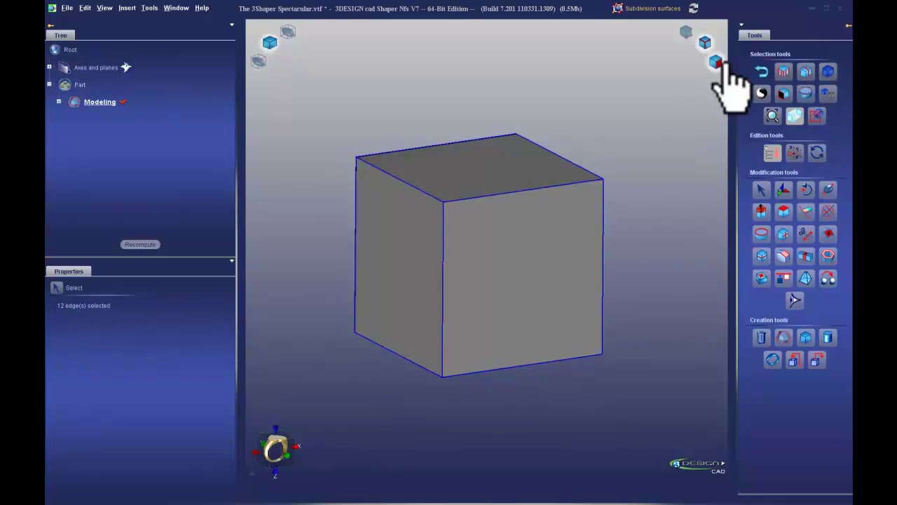
pyautogui.click(716, 62)
pyautogui.click(829, 72)
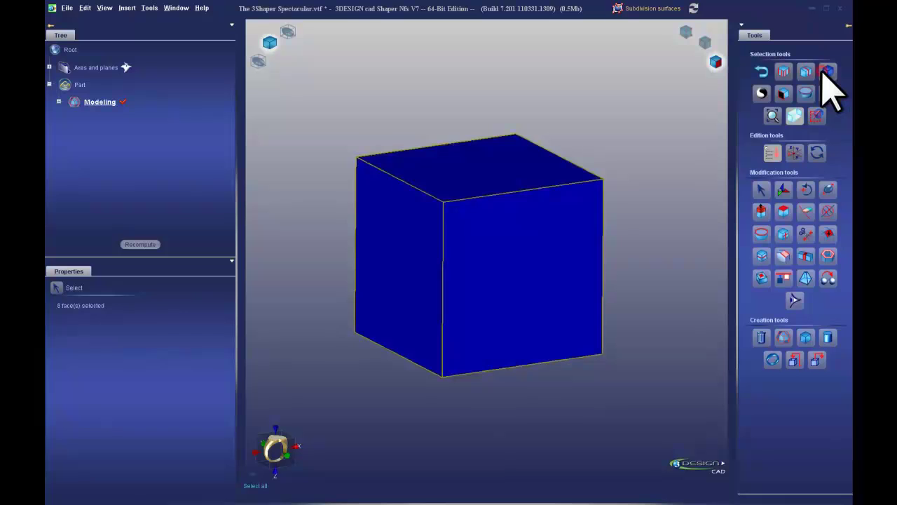
pyautogui.click(686, 32)
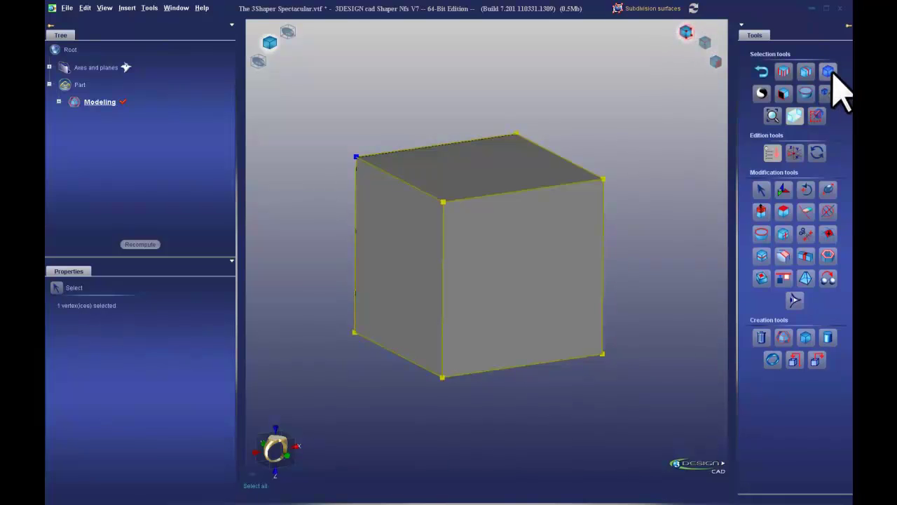
pyautogui.click(705, 42)
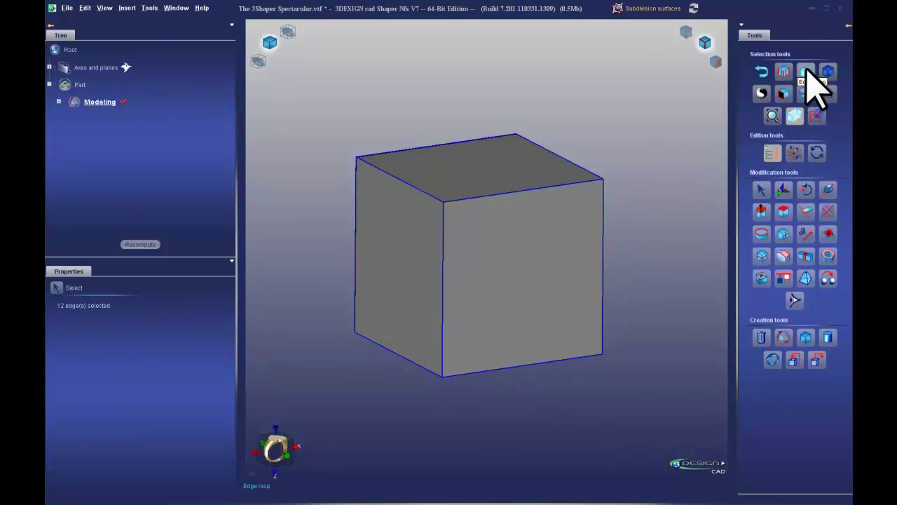
# Invert the selection of the single upper front edge, and likewise that of one upper corner vertex in vertex selection.
pyautogui.hotkey('ctrl', 'z')
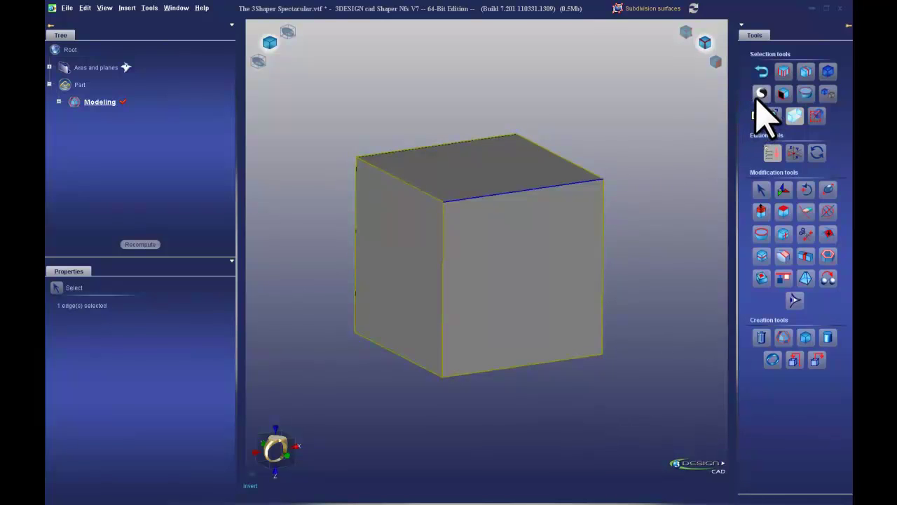
pyautogui.click(760, 96)
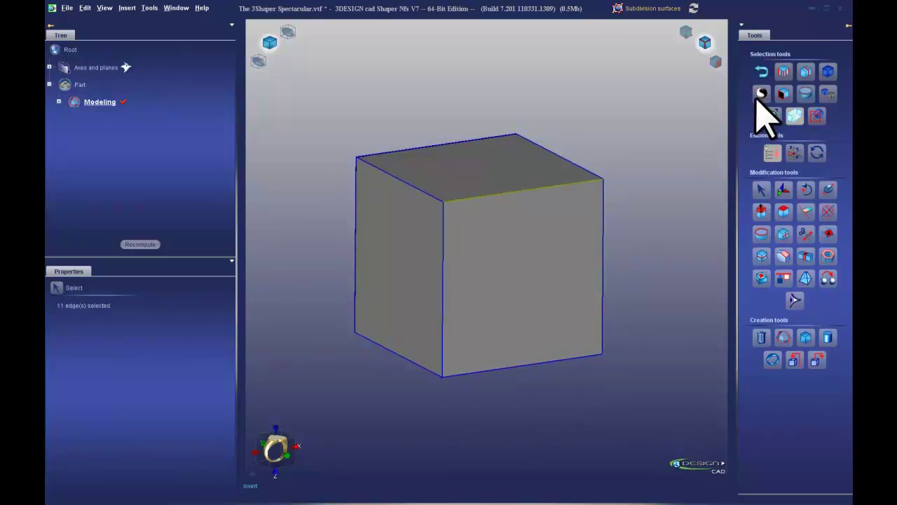
pyautogui.click(687, 32)
pyautogui.click(604, 179)
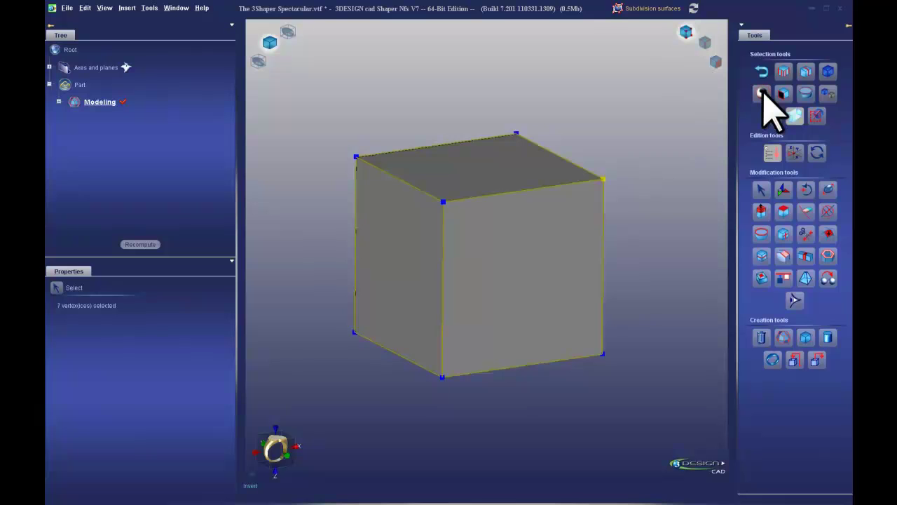
pyautogui.click(778, 93)
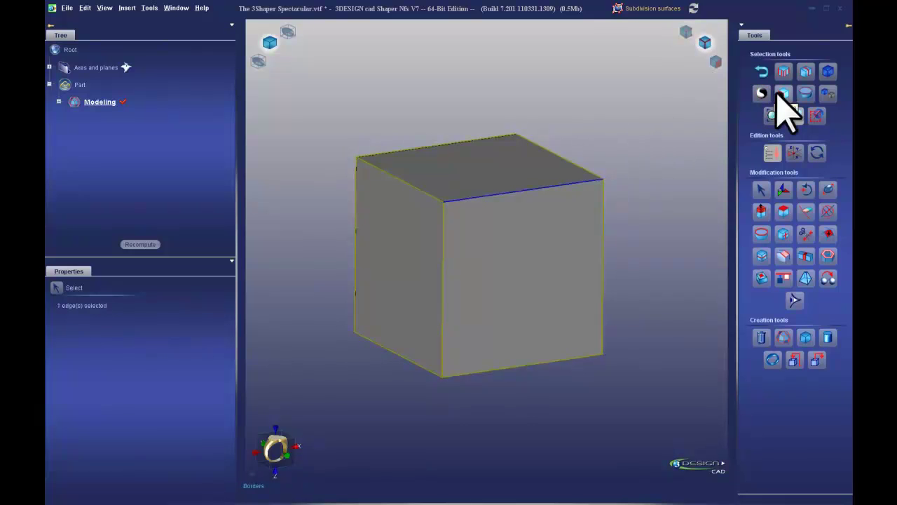
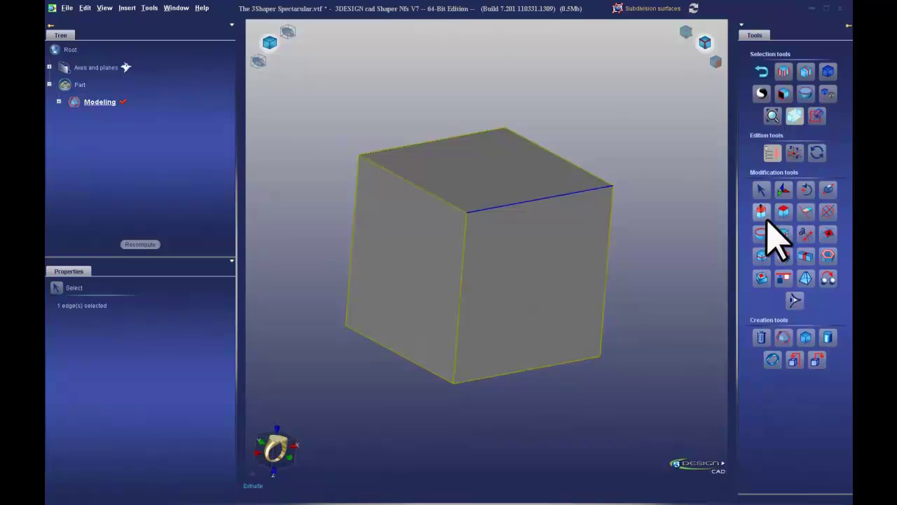
# Delete the box's top face and pick the front edge of the opening in edge selection.
pyautogui.click(716, 61)
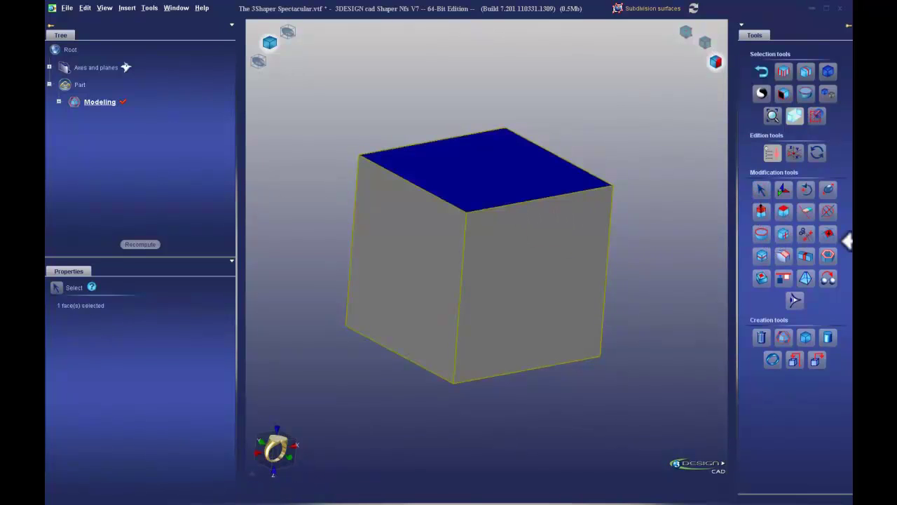
pyautogui.click(782, 211)
pyautogui.click(705, 42)
pyautogui.click(560, 195)
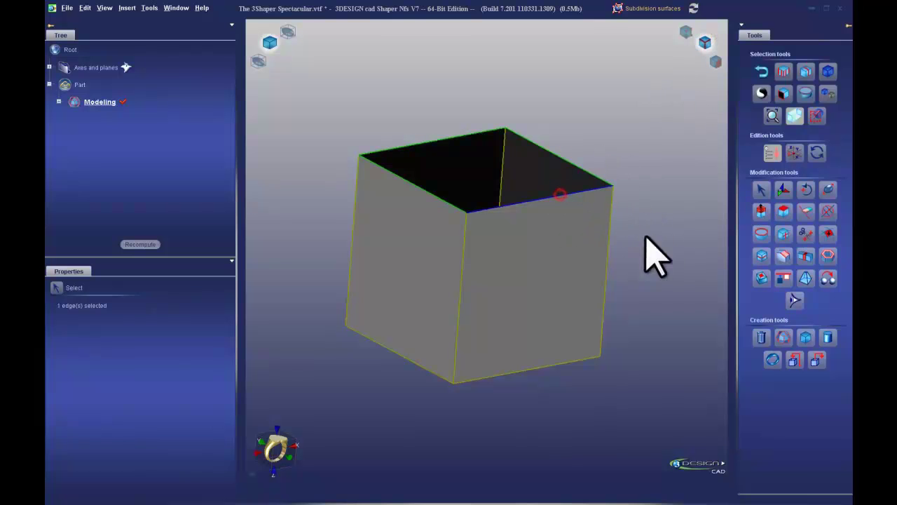
# Pick edges of the box's opening one at a time and select its whole open boundary with Borders.
pyautogui.moveTo(645, 236); pyautogui.dragTo(603, 228, button='right')
pyautogui.click(568, 195)
pyautogui.moveTo(671, 265); pyautogui.dragTo(571, 234, button='right')
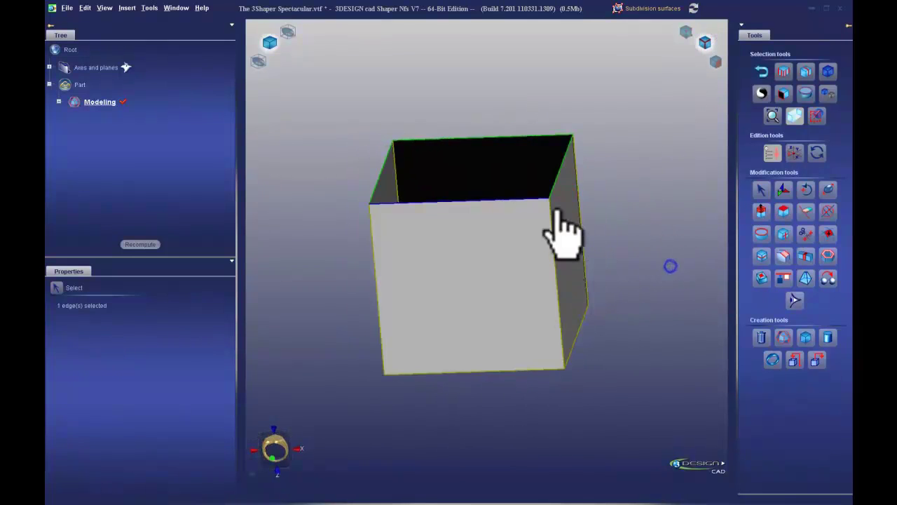
pyautogui.click(548, 188)
pyautogui.moveTo(394, 310); pyautogui.dragTo(565, 294, button='right')
pyautogui.moveTo(565, 294); pyautogui.dragTo(512, 325, button='middle')
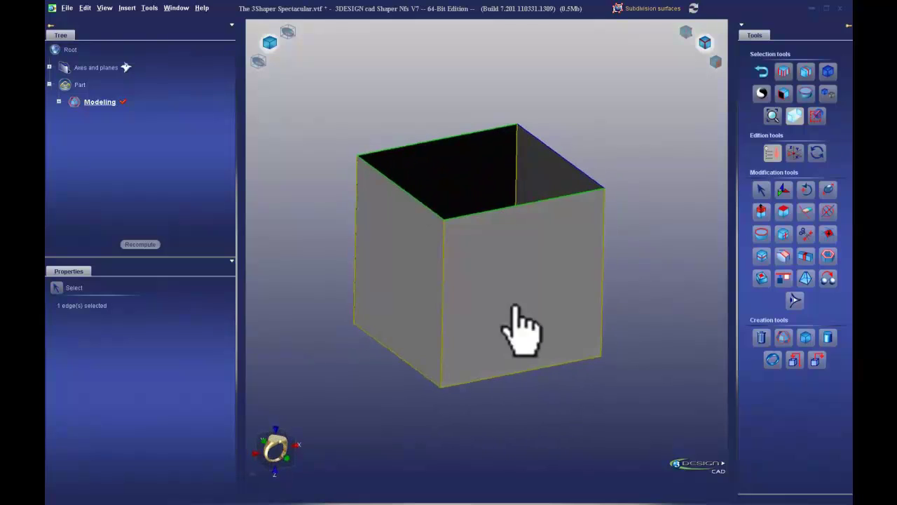
pyautogui.click(489, 205)
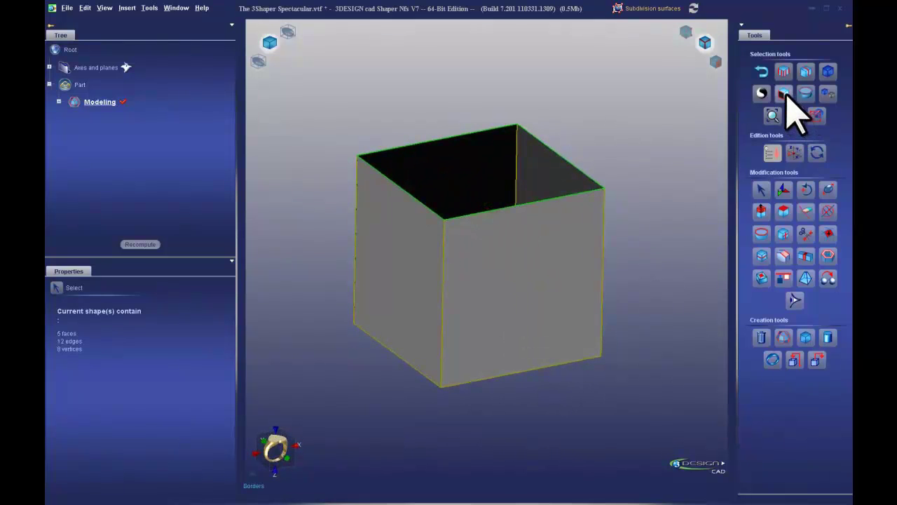
pyautogui.click(530, 200)
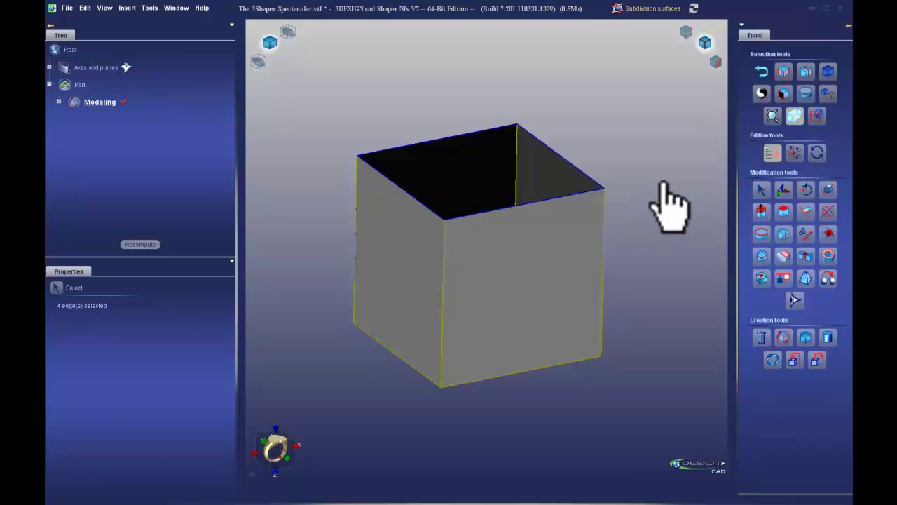
# Undo the deletion of the box's top face, pick its upper front edge and clear the selection.
pyautogui.click(696, 244)
pyautogui.hotkey('ctrl', 'z')
pyautogui.moveTo(676, 287)
pyautogui.mouseDown(button='right')
pyautogui.moveTo(657, 292)
pyautogui.moveTo(671, 279)
pyautogui.mouseUp(button='right')
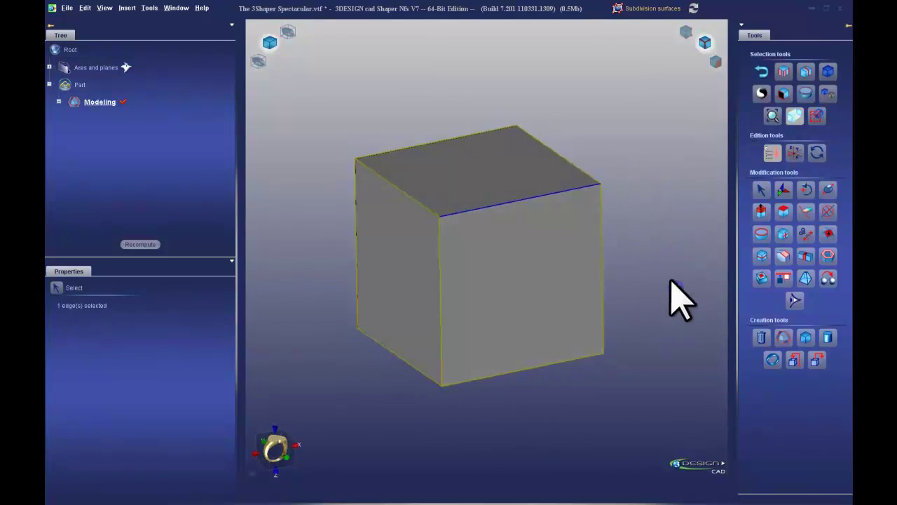
pyautogui.click(539, 197)
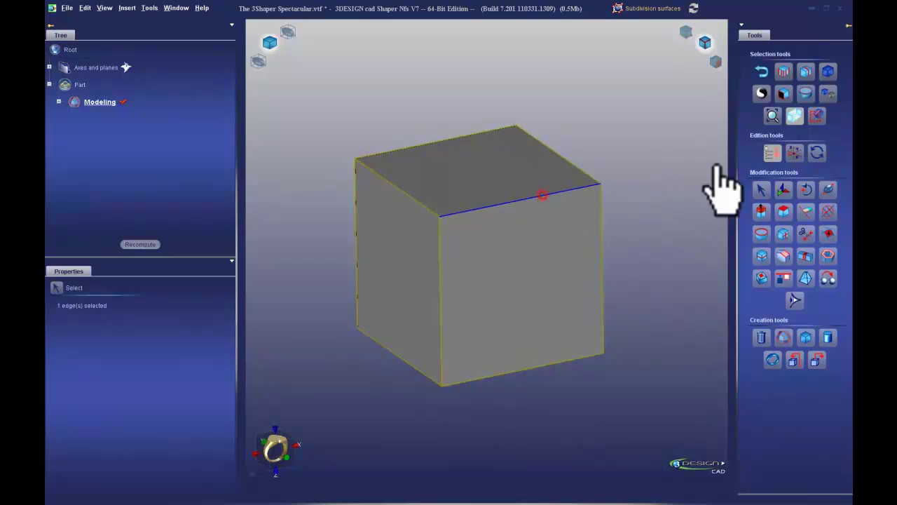
pyautogui.click(794, 115)
pyautogui.click(717, 168)
pyautogui.moveTo(667, 273)
pyautogui.mouseDown(button='middle')
pyautogui.moveTo(510, 270)
pyautogui.moveTo(475, 297)
pyautogui.moveTo(605, 281)
pyautogui.moveTo(667, 287)
pyautogui.mouseUp(button='middle')
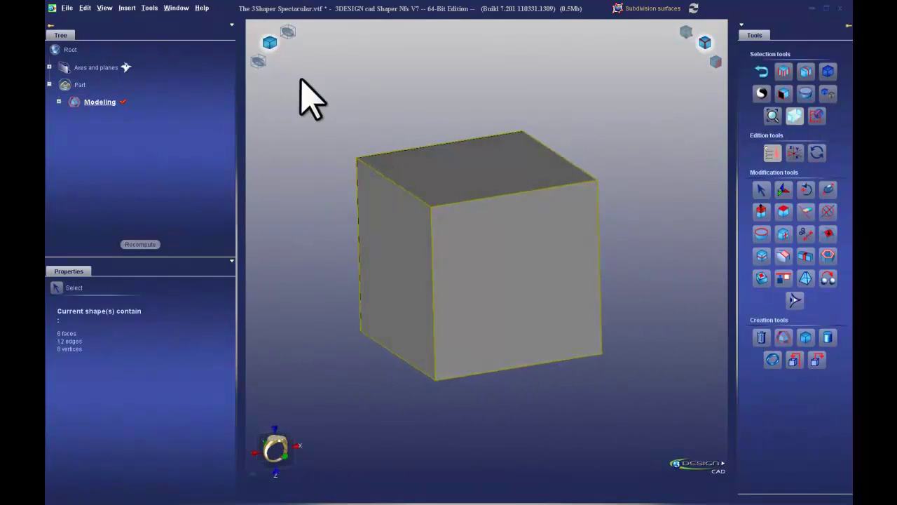
# Create sharp edges on all twelve edges of the box, comparing the subdivided and box display modes.
pyautogui.click(258, 62)
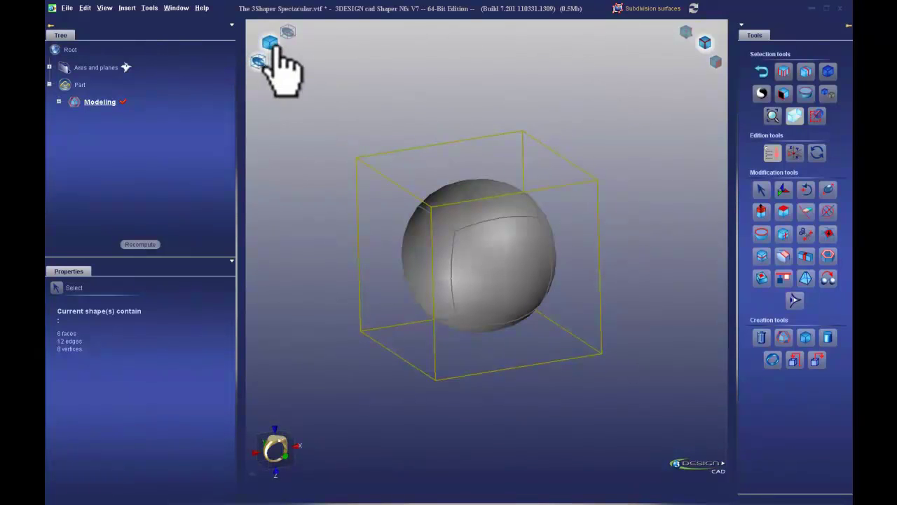
pyautogui.click(272, 43)
pyautogui.moveTo(305, 69); pyautogui.dragTo(674, 443)
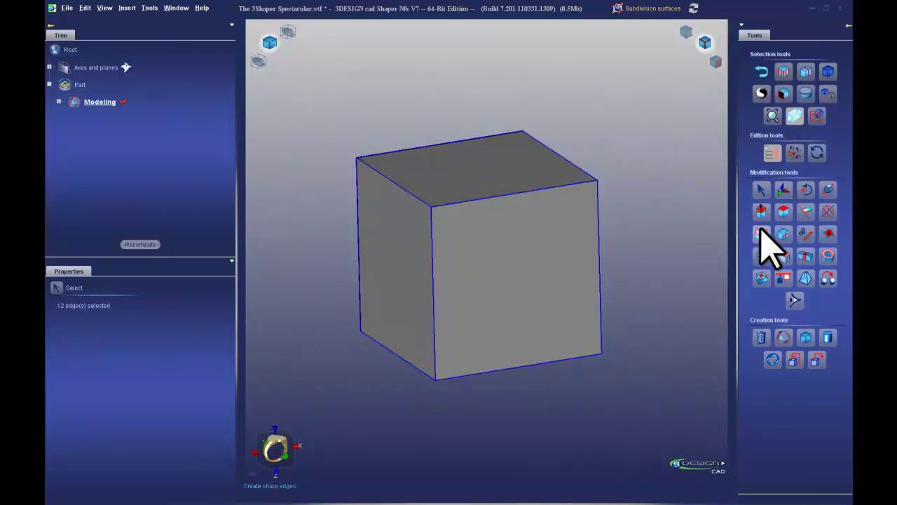
pyautogui.click(675, 174)
pyautogui.moveTo(675, 278); pyautogui.dragTo(695, 301, button='right')
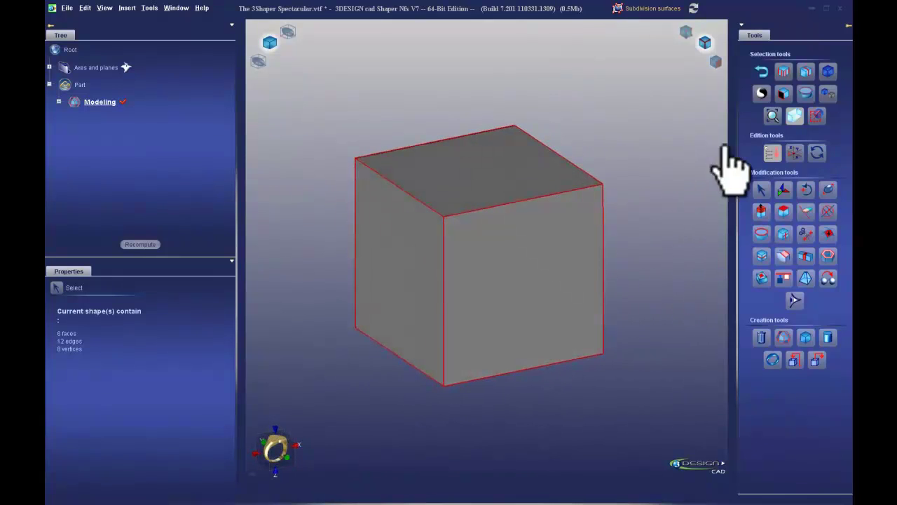
pyautogui.click(259, 61)
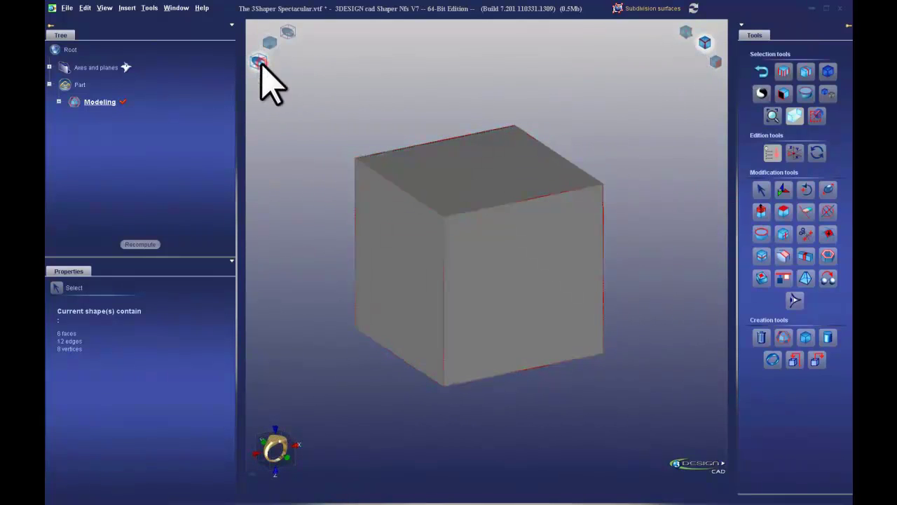
pyautogui.click(270, 43)
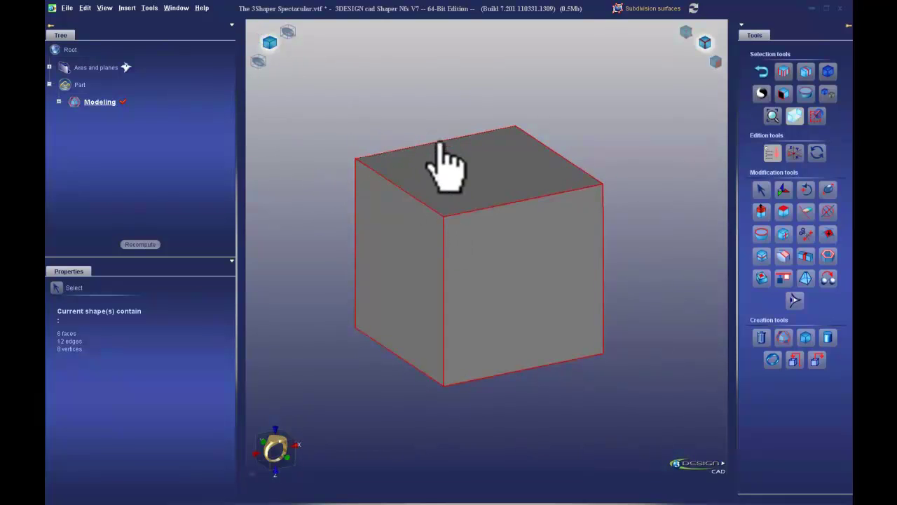
# Select all sharp edges of the box with Sharp edges and toggle their sharpness until the subdivided shape is smooth again.
pyautogui.click(516, 203)
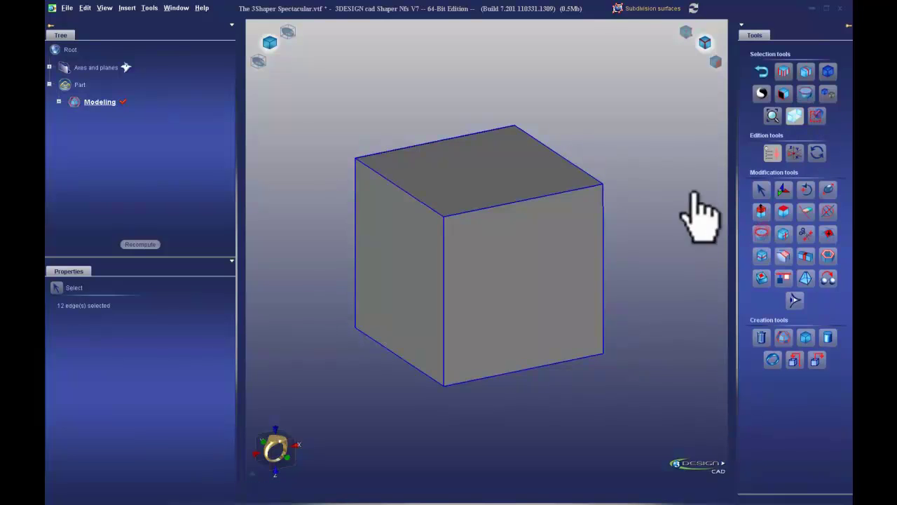
pyautogui.click(258, 61)
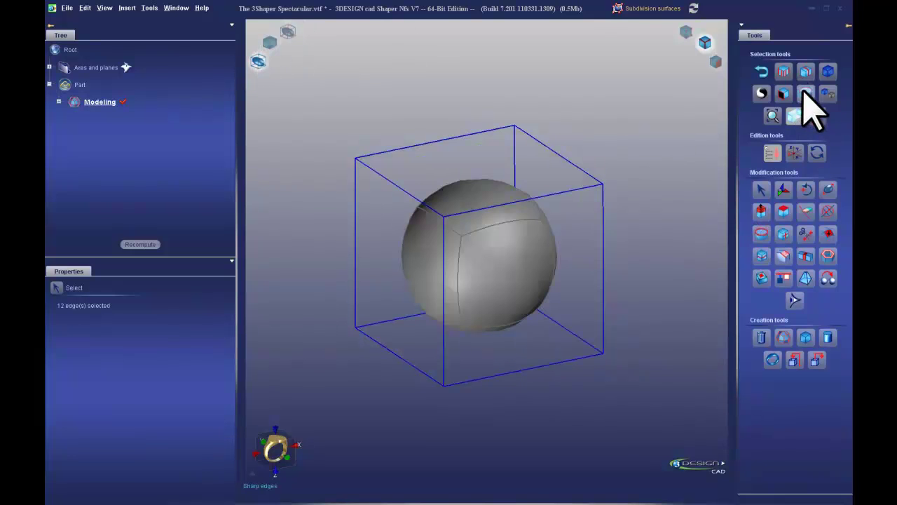
pyautogui.click(763, 234)
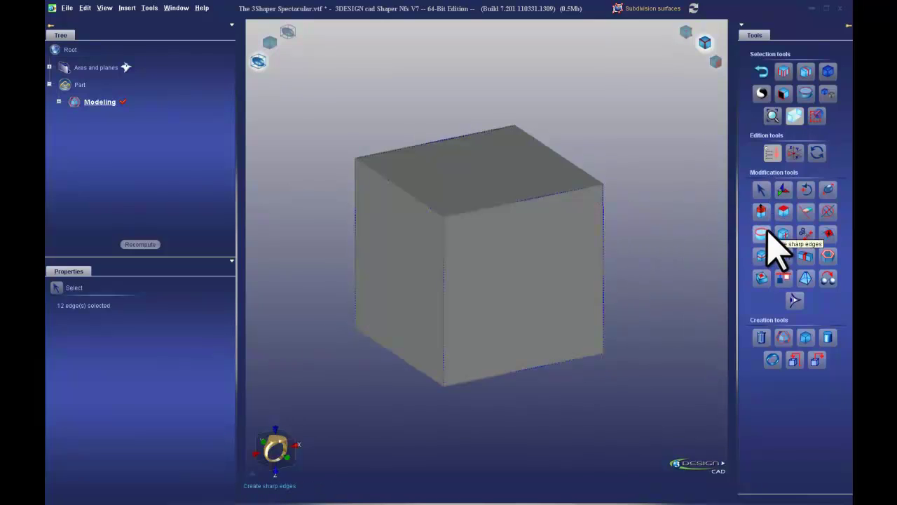
pyautogui.click(769, 232)
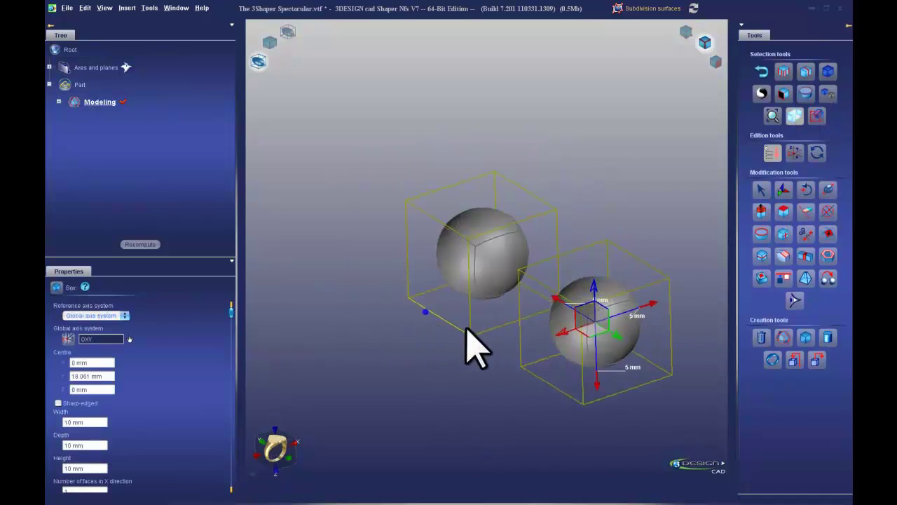
# Place a second 10 mm box overlapping the first, with its centre at about 5.64 mm in Y.
pyautogui.moveTo(467, 327); pyautogui.dragTo(518, 313, button='middle')
pyautogui.moveTo(591, 276); pyautogui.dragTo(474, 252)
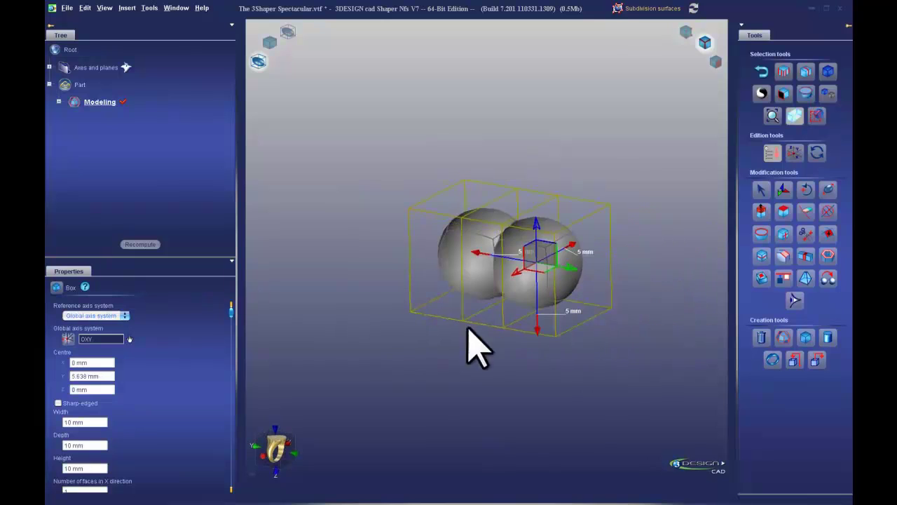
pyautogui.click(761, 190)
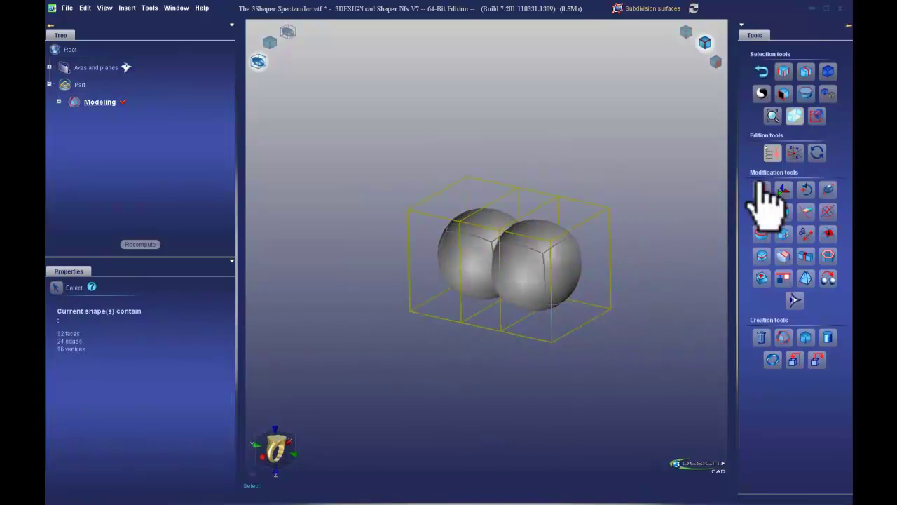
# In face selection, pick one face on each ball in turn and extend it to the whole ball with Sub-objects.
pyautogui.click(715, 61)
pyautogui.click(469, 267)
pyautogui.click(512, 270)
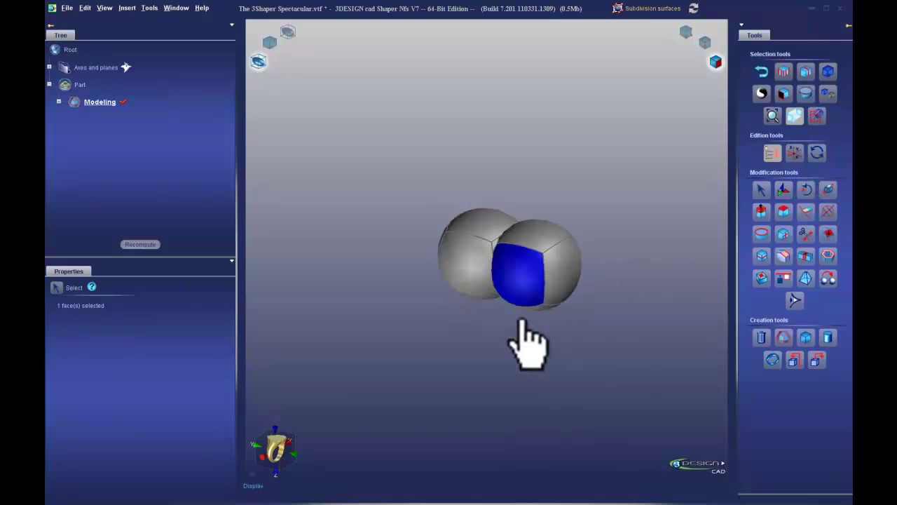
pyautogui.click(824, 94)
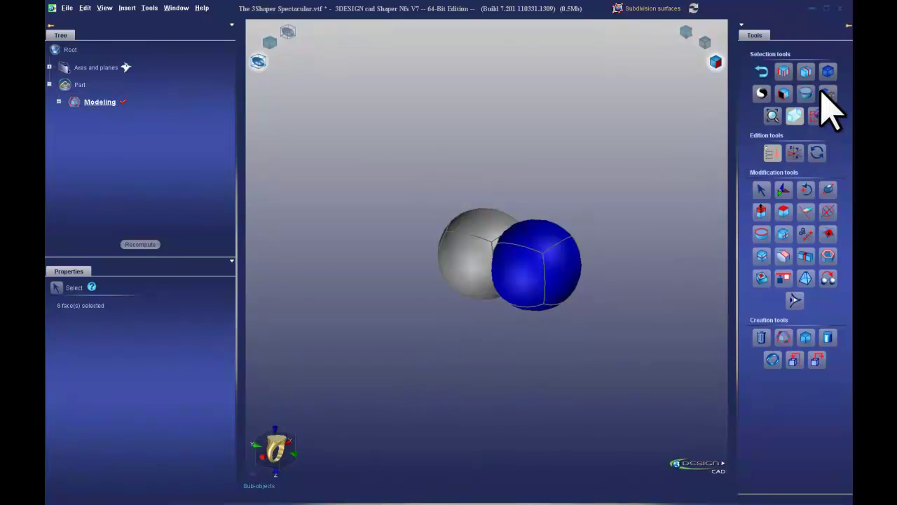
pyautogui.click(465, 270)
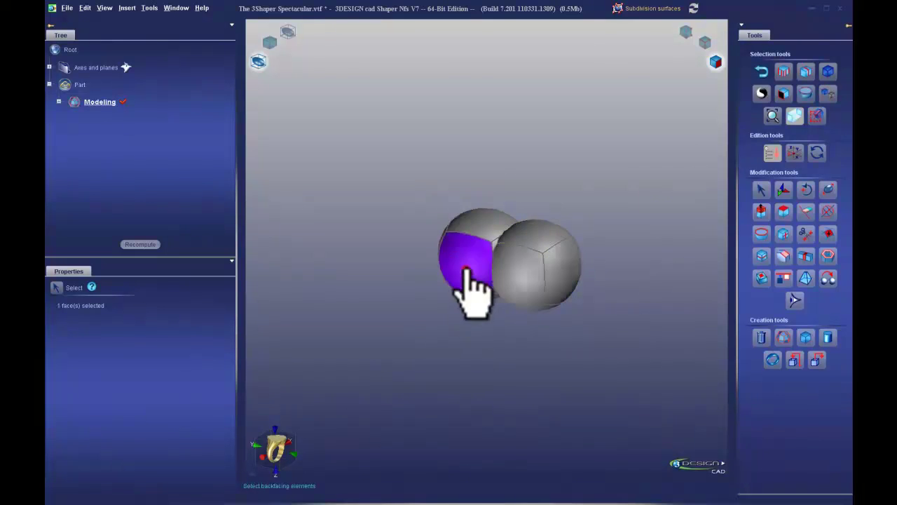
pyautogui.click(831, 92)
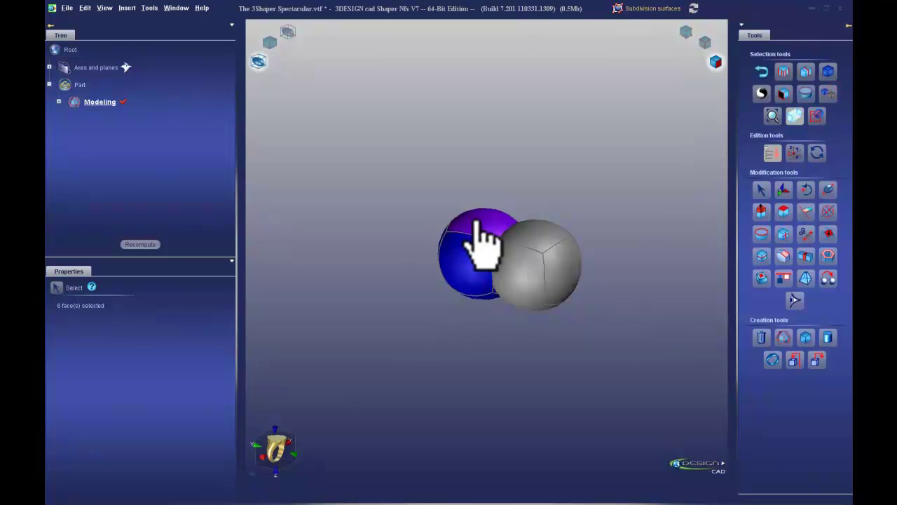
# Select the first box's ball from its top face with Sub-objects and apply Zoom to selection.
pyautogui.click(475, 217)
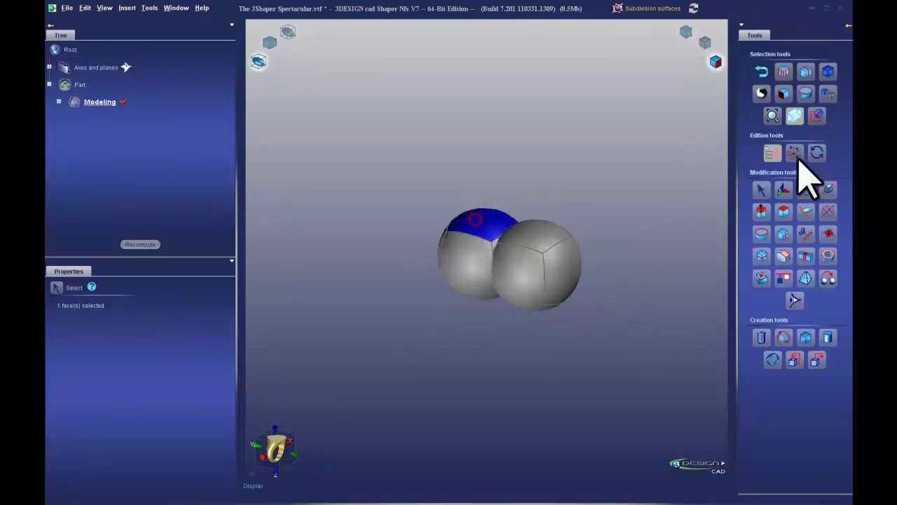
pyautogui.click(831, 93)
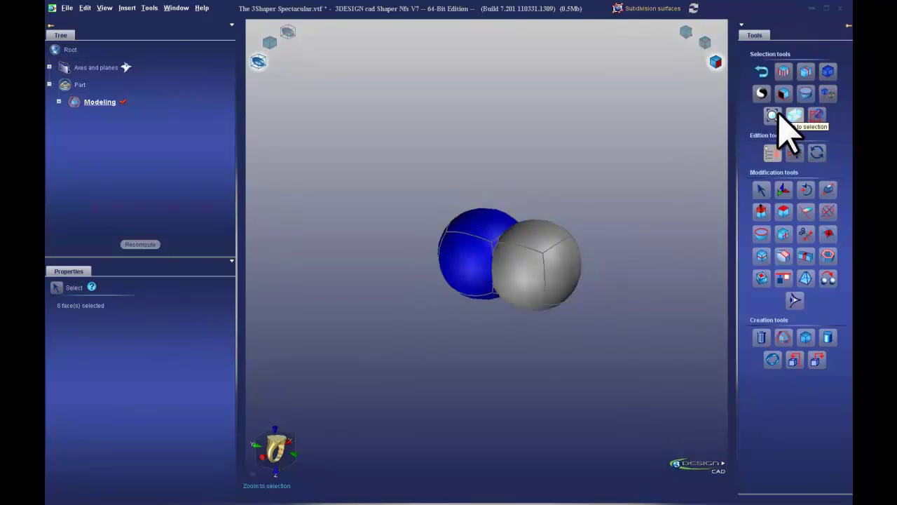
pyautogui.click(776, 115)
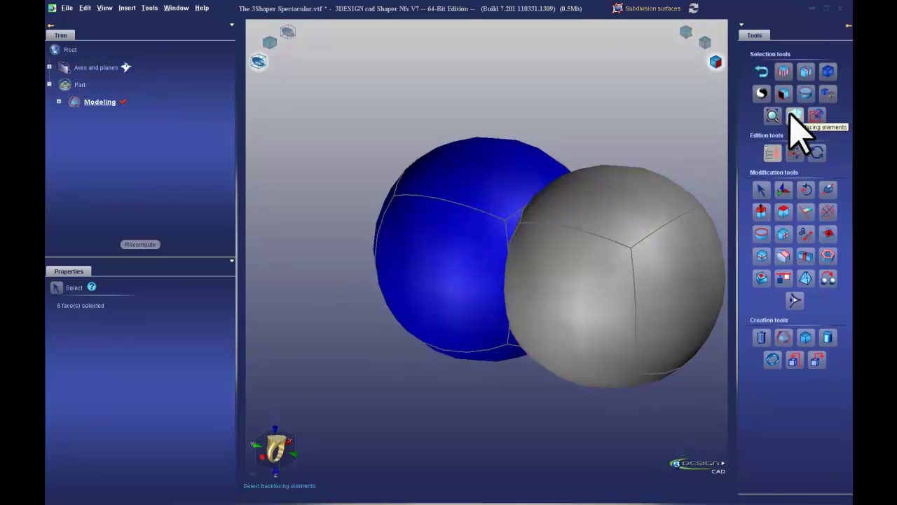
pyautogui.click(793, 115)
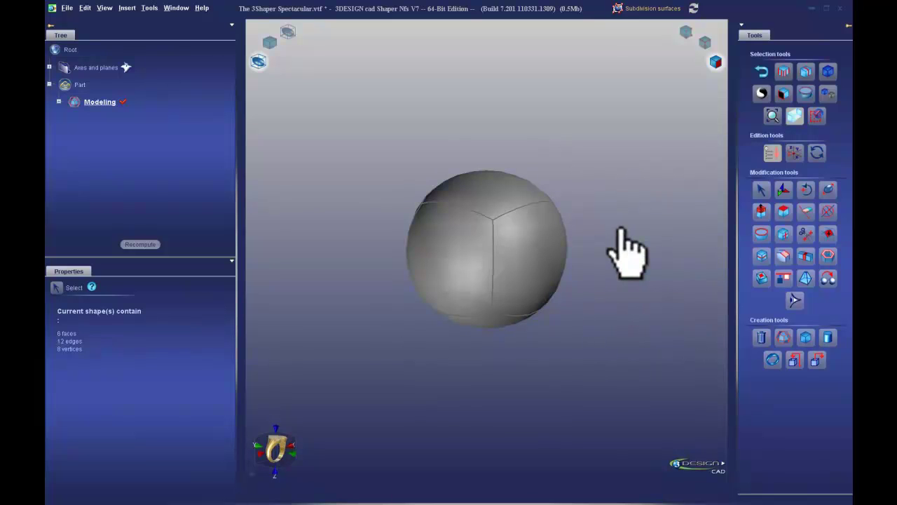
# Collapse the Edition tools group and pick the ball's faces one after another in face selection.
pyautogui.click(767, 135)
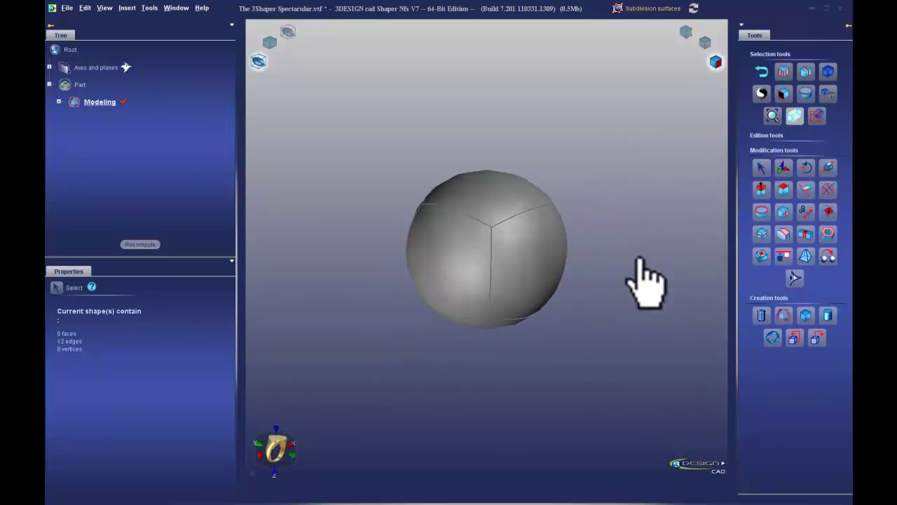
pyautogui.moveTo(654, 265); pyautogui.dragTo(652, 272, button='middle')
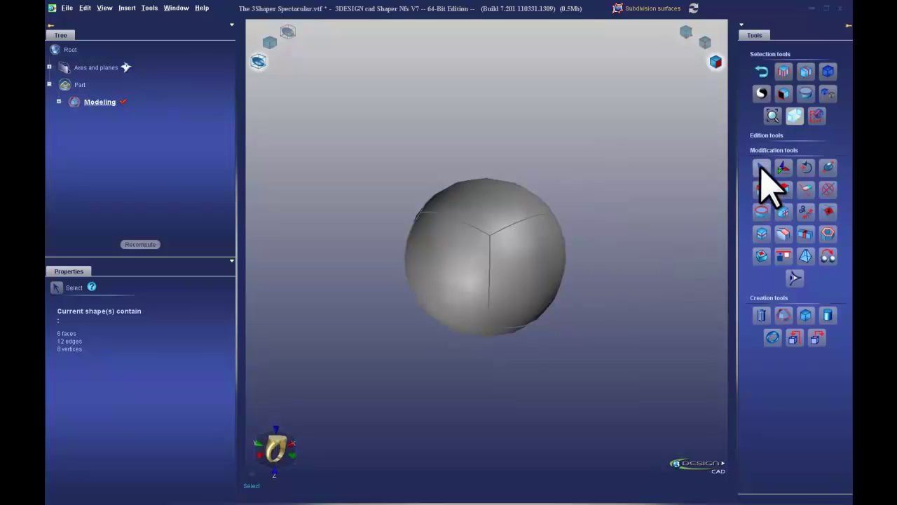
pyautogui.click(526, 200)
pyautogui.click(531, 284)
pyautogui.click(466, 281)
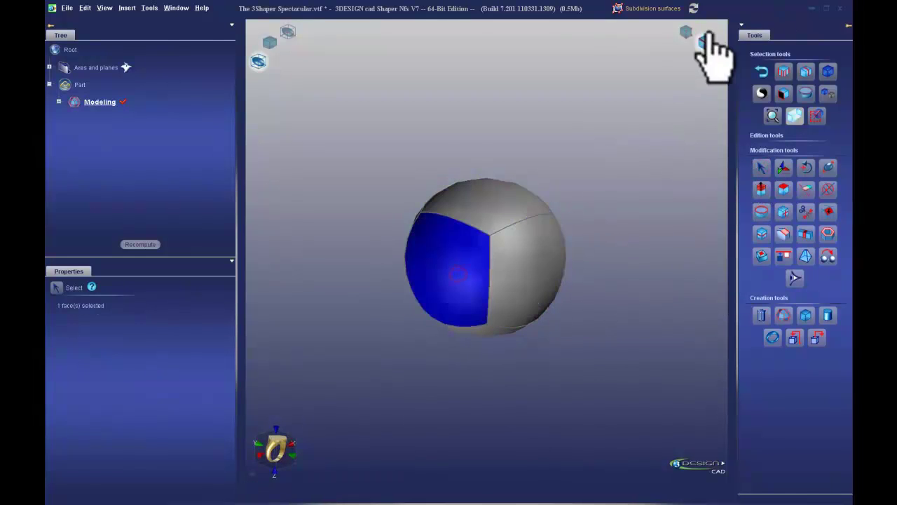
# Switch from edge to vertex selection and window-select the control cage's four upper vertices, clearing and repeating the selection.
pyautogui.click(704, 42)
pyautogui.click(685, 32)
pyautogui.click(679, 155)
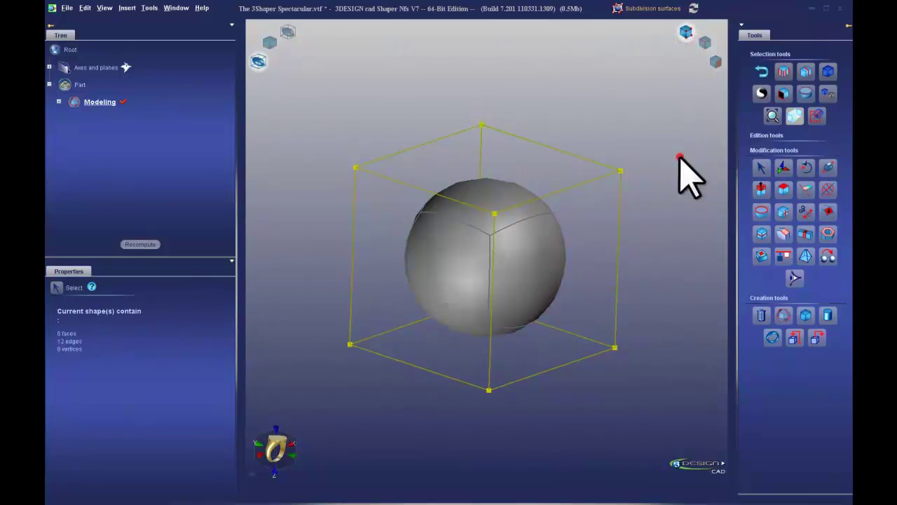
pyautogui.moveTo(321, 74); pyautogui.dragTo(646, 221)
pyautogui.moveTo(678, 61); pyautogui.dragTo(344, 218)
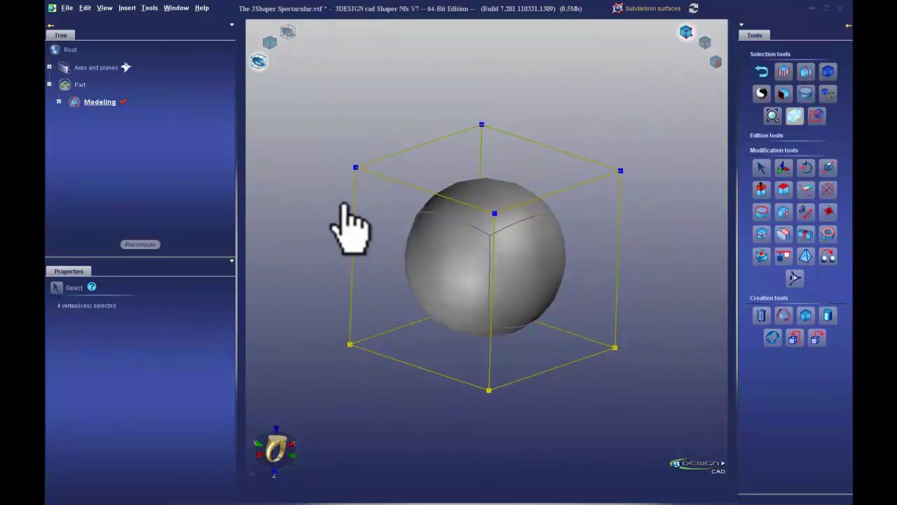
pyautogui.click(322, 76)
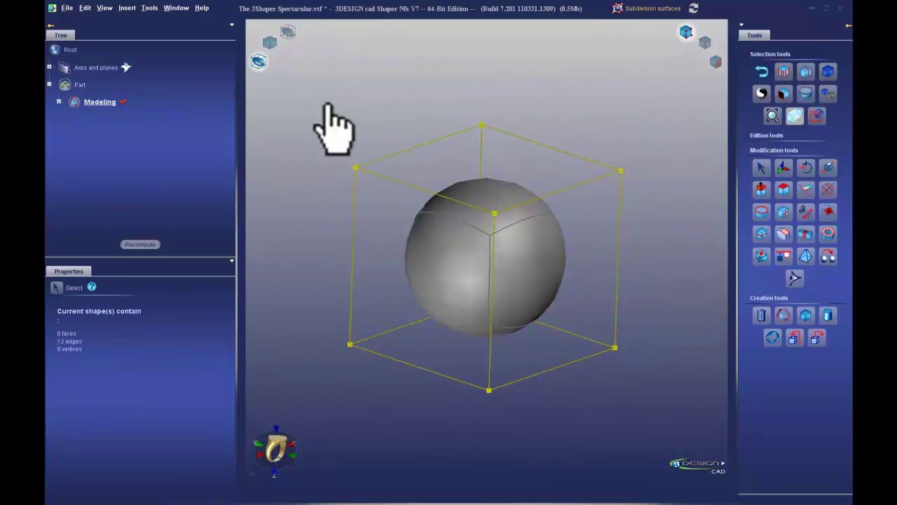
pyautogui.moveTo(329, 78); pyautogui.dragTo(652, 231)
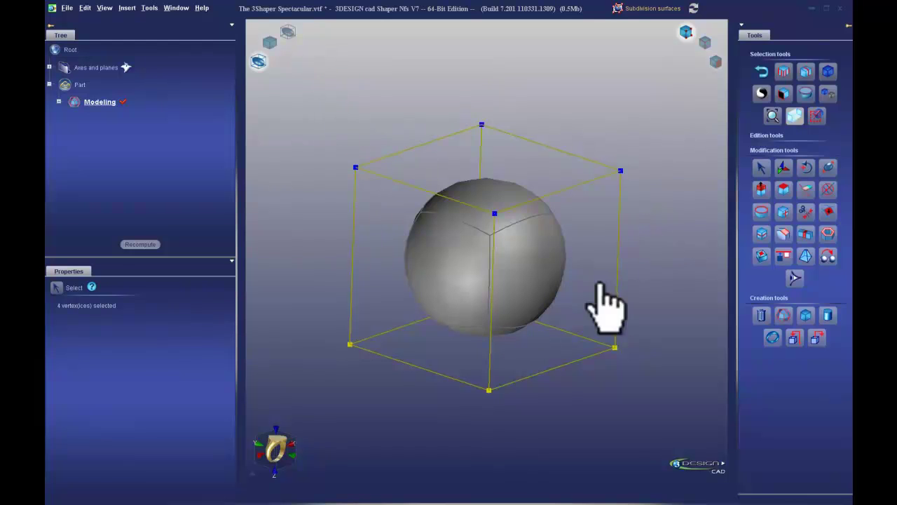
pyautogui.click(680, 270)
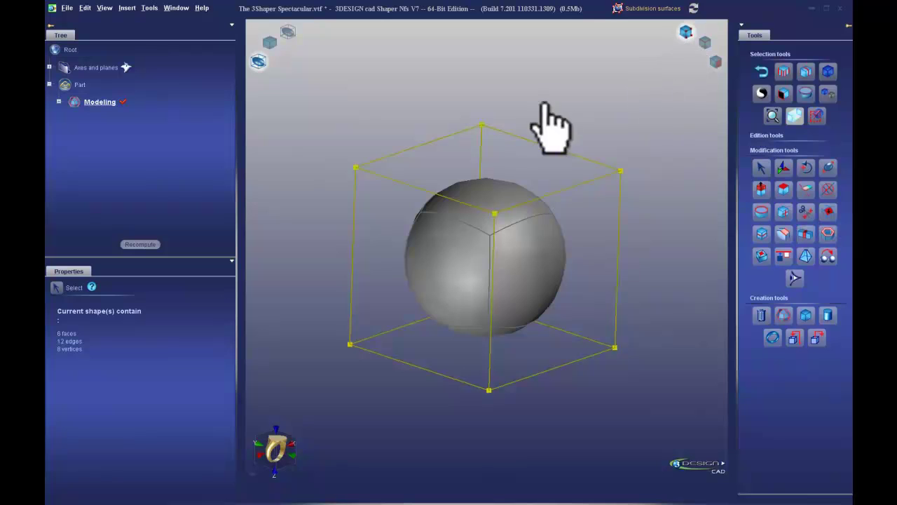
pyautogui.moveTo(292, 100); pyautogui.dragTo(666, 253)
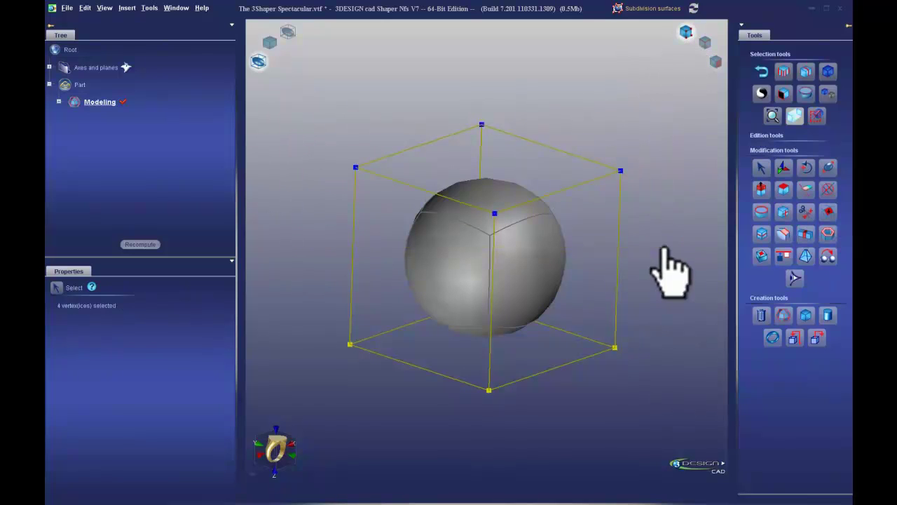
# Switch to edge selection and pick the control cage's upper edges individually, adding to the selection.
pyautogui.click(710, 47)
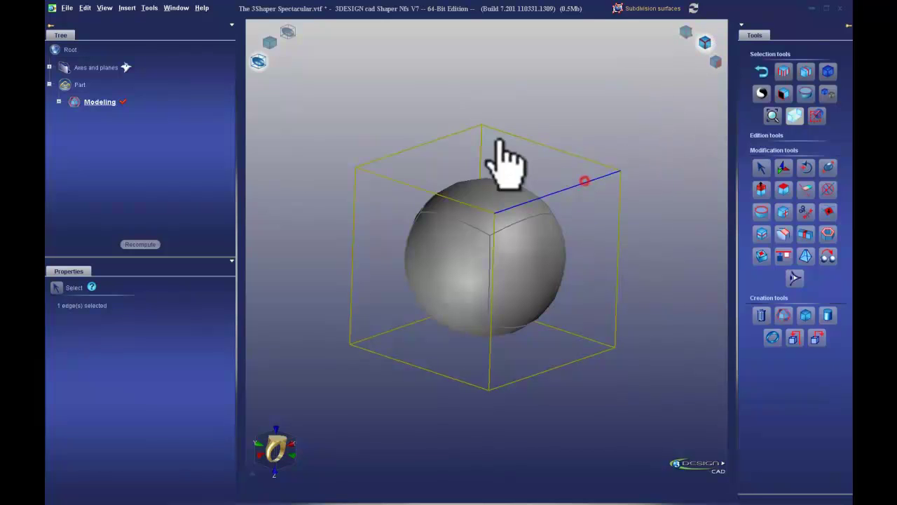
pyautogui.click(445, 138)
pyautogui.moveTo(614, 214); pyautogui.dragTo(610, 223, button='right')
pyautogui.keyDown('ctrl'); pyautogui.click(554, 148); pyautogui.keyUp('ctrl')
pyautogui.click(403, 116)
# Window-select the cage's four upper edges, extend the window to all twelve edges, and clear the selection.
pyautogui.moveTo(308, 78); pyautogui.dragTo(659, 178)
pyautogui.moveTo(325, 101); pyautogui.dragTo(687, 219)
pyautogui.moveTo(325, 99); pyautogui.dragTo(677, 293)
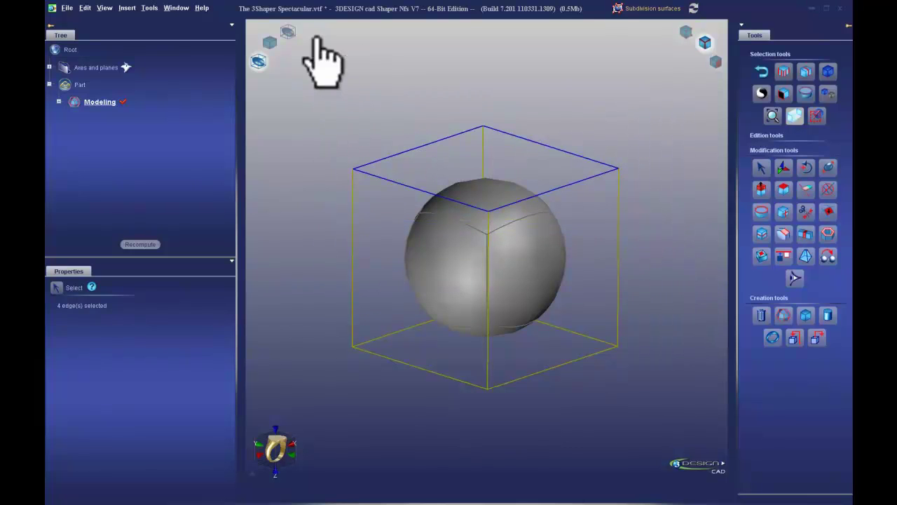
pyautogui.moveTo(317, 79); pyautogui.dragTo(699, 449)
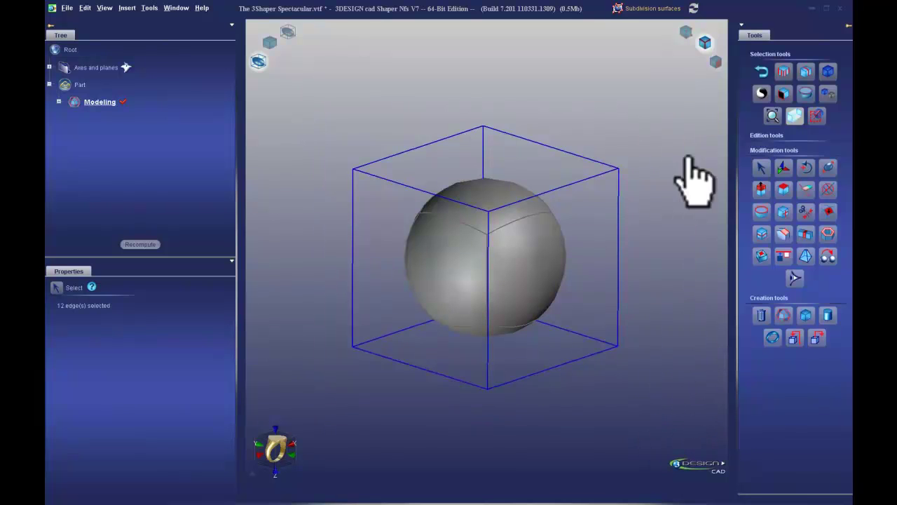
pyautogui.click(662, 297)
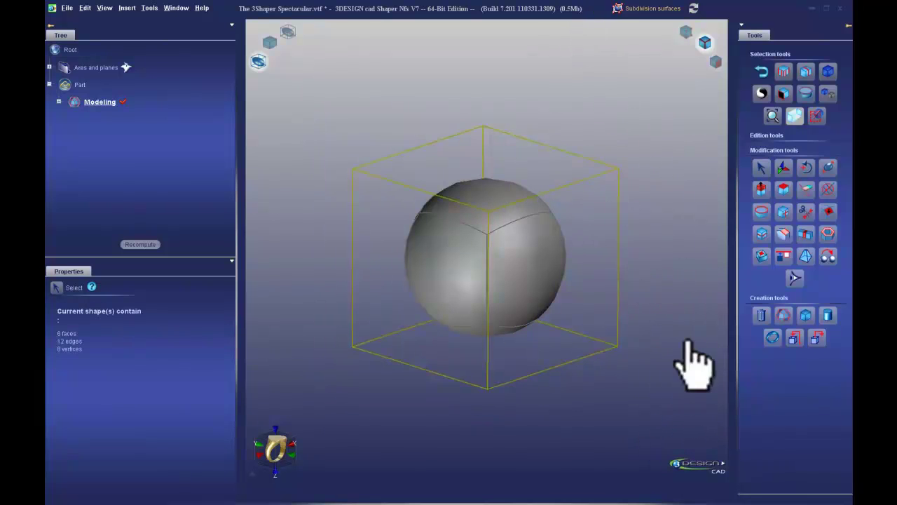
# Select the cage's four upper edges and use Move to raise and lower them along the Z axis.
pyautogui.click(440, 137)
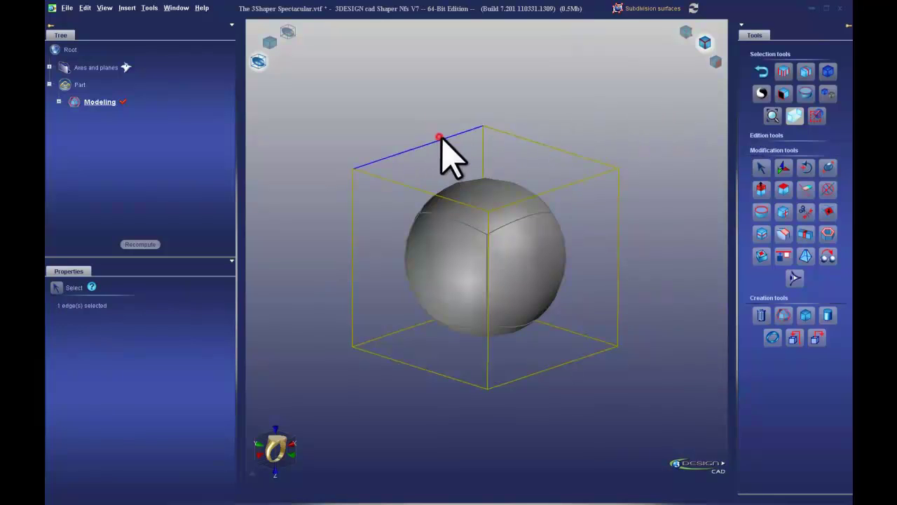
pyautogui.click(547, 145)
pyautogui.click(560, 186)
pyautogui.click(472, 205)
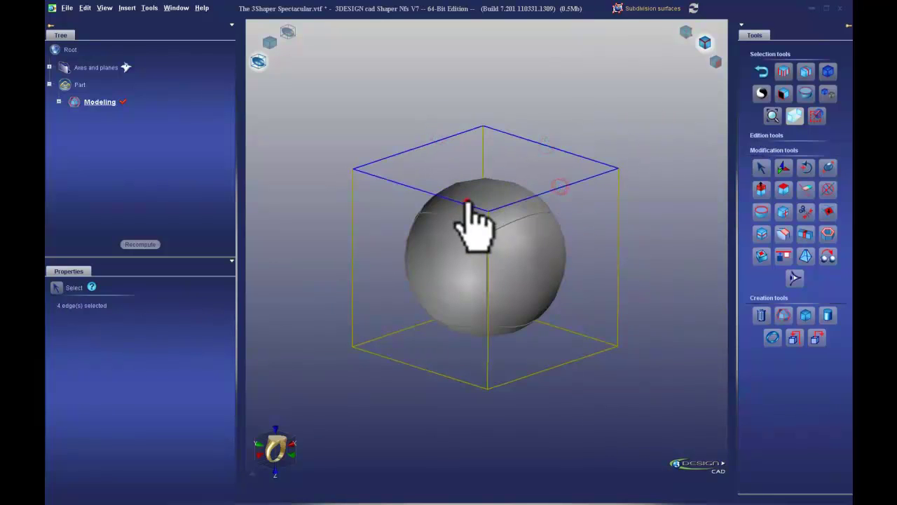
pyautogui.scroll(-3, 673, 344)
pyautogui.moveTo(652, 323); pyautogui.dragTo(664, 330, button='right')
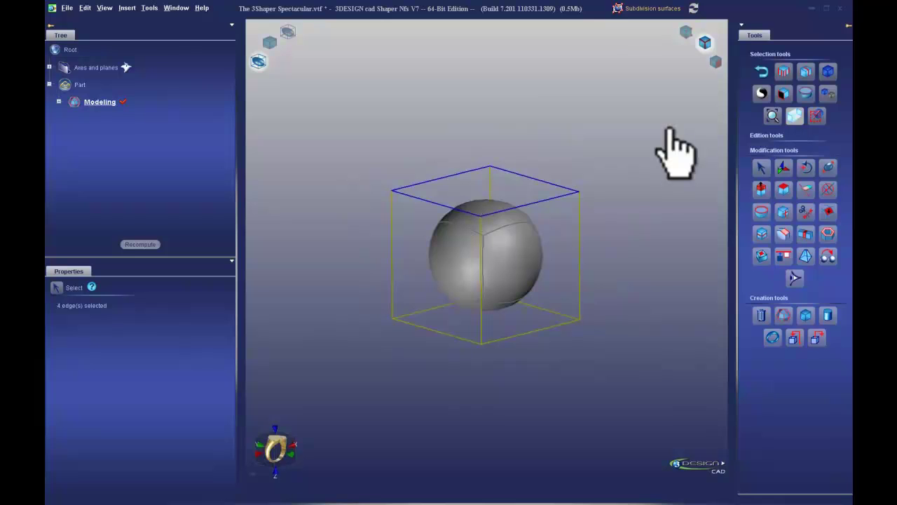
pyautogui.click(784, 167)
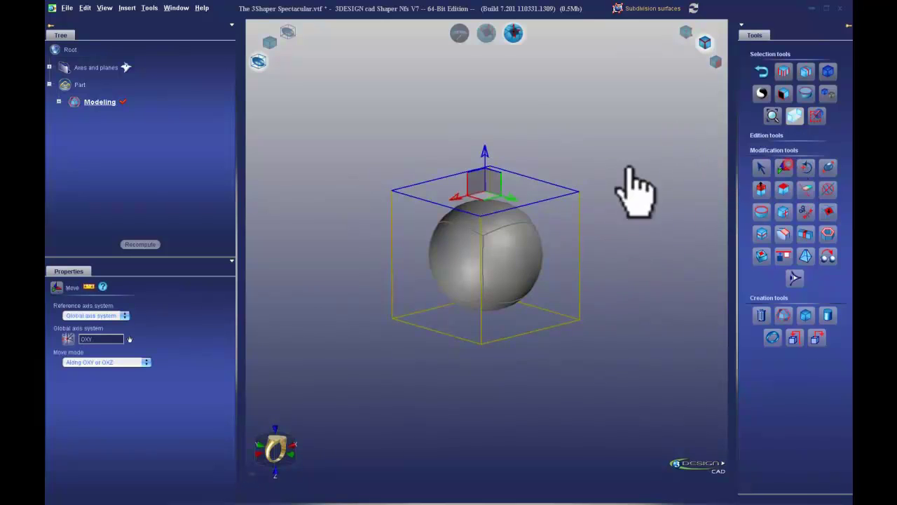
pyautogui.scroll(2, 538, 245)
pyautogui.moveTo(501, 177); pyautogui.dragTo(494, 123)
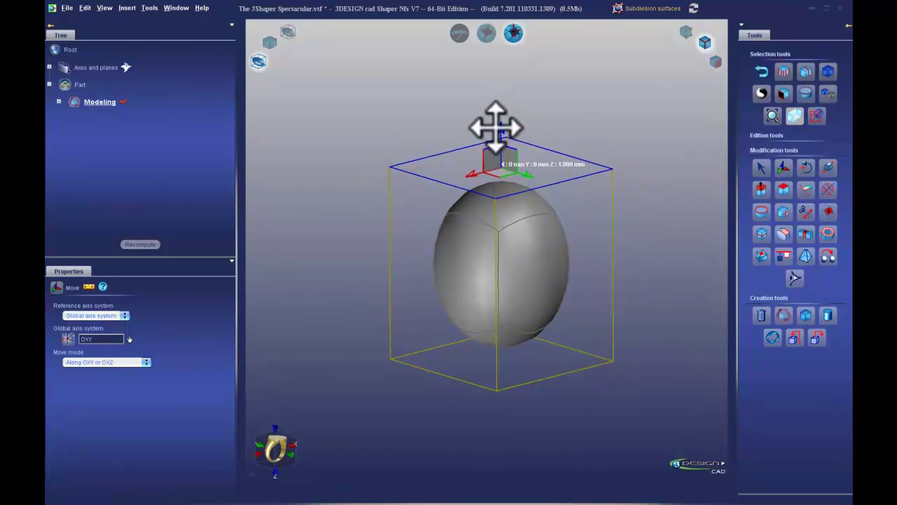
pyautogui.moveTo(495, 113); pyautogui.dragTo(506, 160)
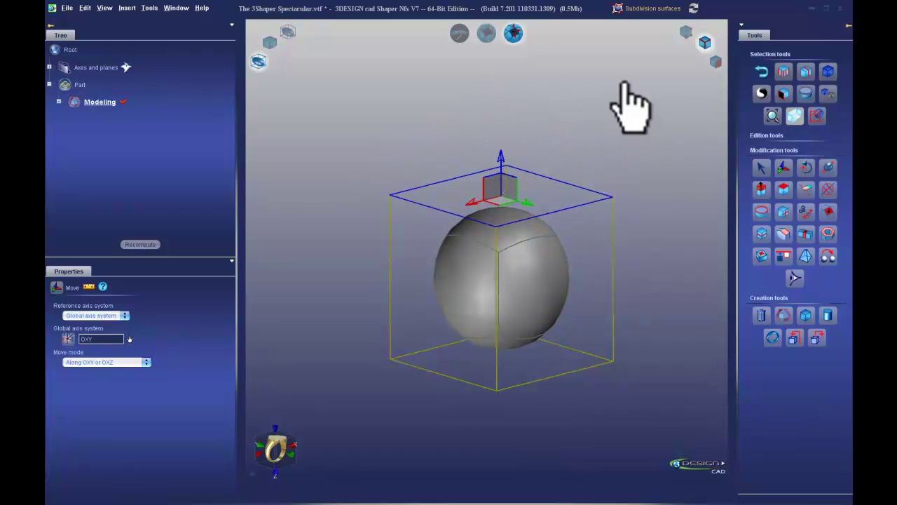
# Switch to face selection, select the ball's top face and move it upward along the Z axis.
pyautogui.click(715, 62)
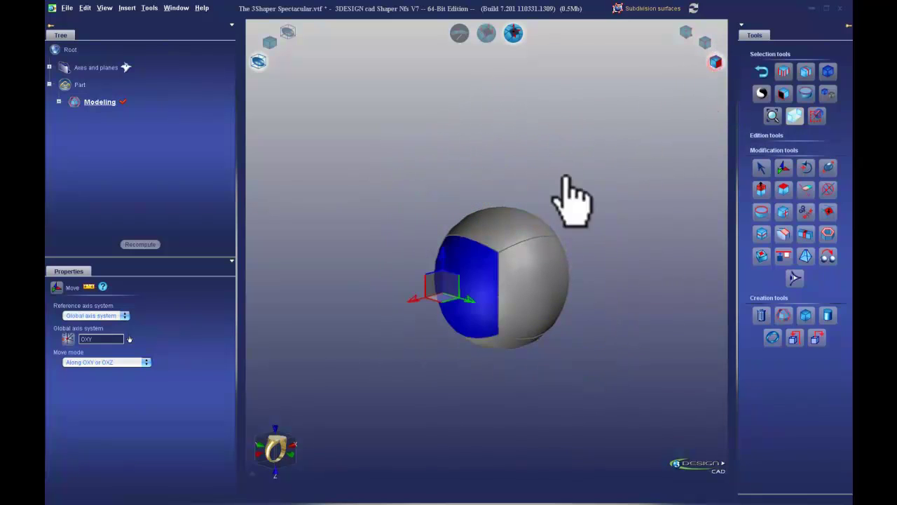
pyautogui.click(503, 229)
pyautogui.moveTo(500, 148)
pyautogui.mouseDown()
pyautogui.moveTo(487, 80)
pyautogui.moveTo(498, 184)
pyautogui.moveTo(501, 139)
pyautogui.mouseUp()
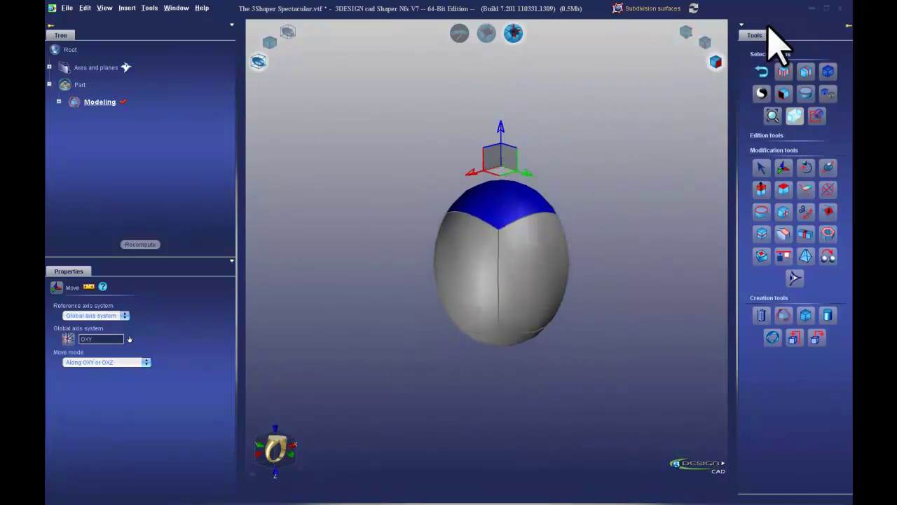
# Switch to vertex selection, window-select the cage's four upper vertices and move them down along the Z axis.
pyautogui.click(685, 32)
pyautogui.moveTo(354, 96); pyautogui.dragTo(636, 218)
pyautogui.moveTo(499, 128); pyautogui.dragTo(501, 164)
# Reselect the four upper vertices, try shifting them sideways horizontally, and undo that move.
pyautogui.moveTo(358, 108); pyautogui.dragTo(610, 249)
pyautogui.moveTo(531, 207); pyautogui.dragTo(455, 204)
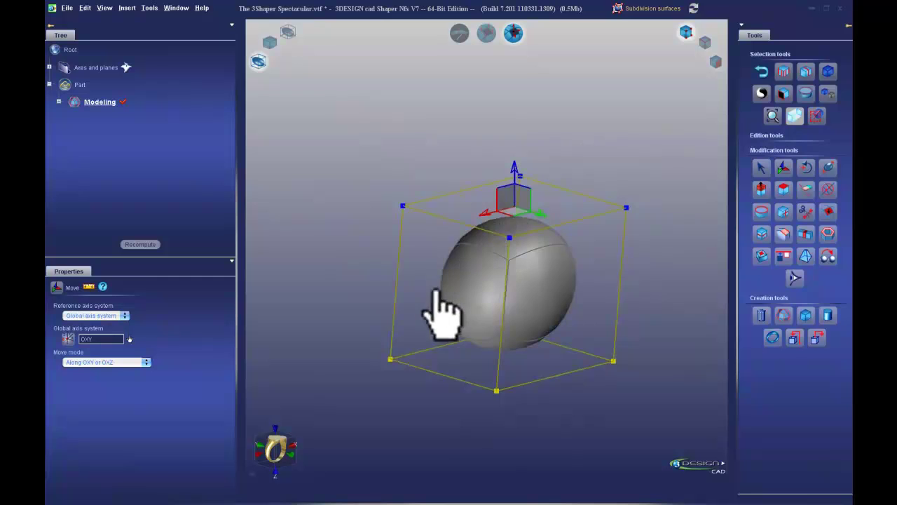
pyautogui.hotkey('ctrl', 'z')
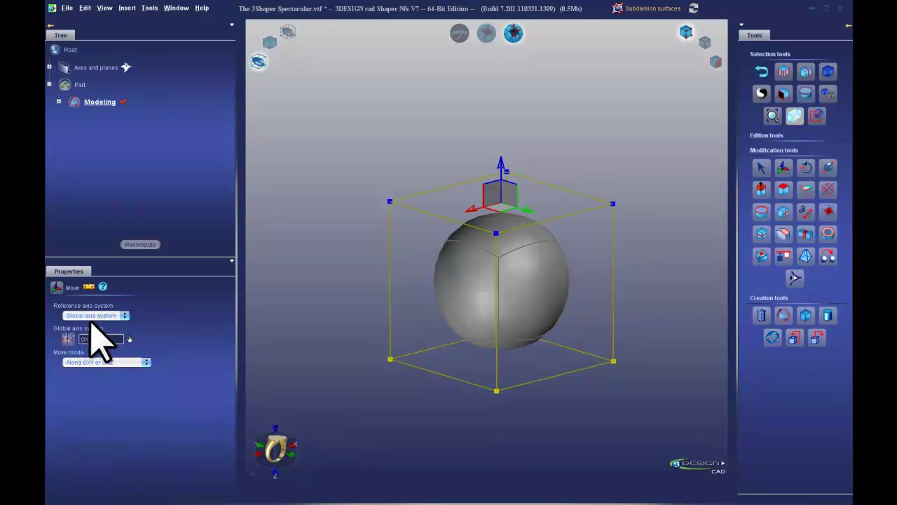
# Show the OX, OY and OZ axes from the Axes and planes group and collapse the group.
pyautogui.click(49, 67)
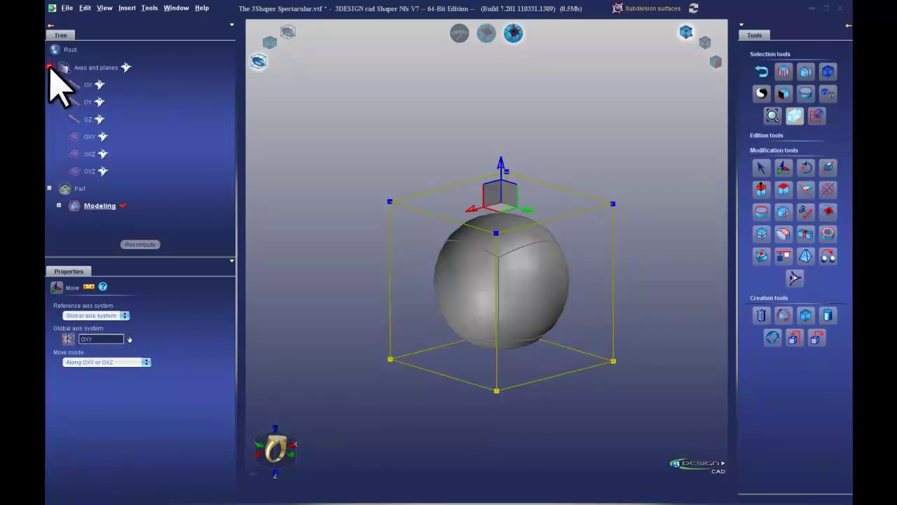
pyautogui.rightClick(81, 85)
pyautogui.click(106, 122)
pyautogui.rightClick(87, 99)
pyautogui.click(106, 134)
pyautogui.rightClick(85, 119)
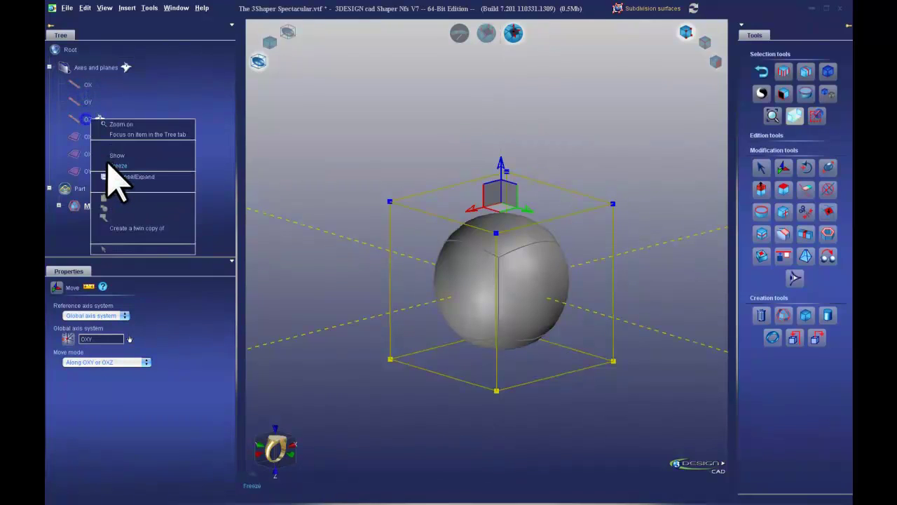
pyautogui.click(113, 156)
pyautogui.click(49, 67)
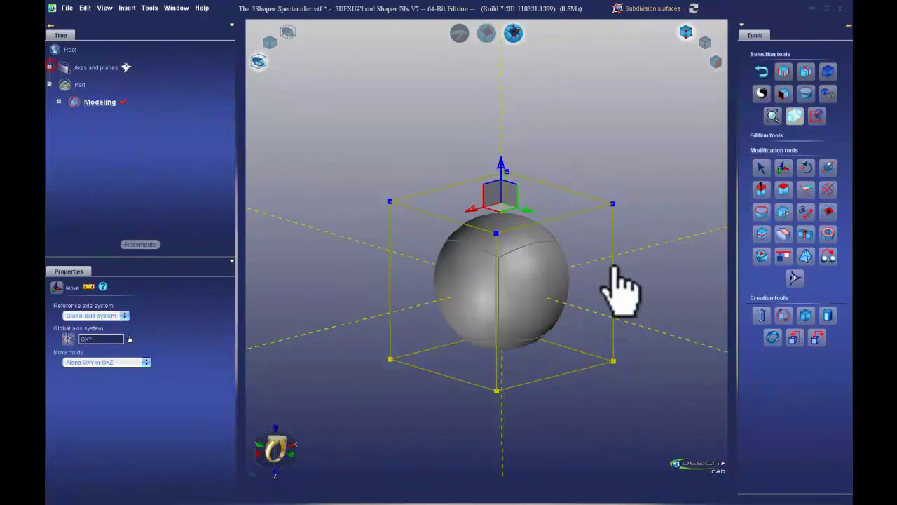
# Move the cage's four upper vertices along the Z axis and clear the vertex selection.
pyautogui.scroll(2, 506, 179)
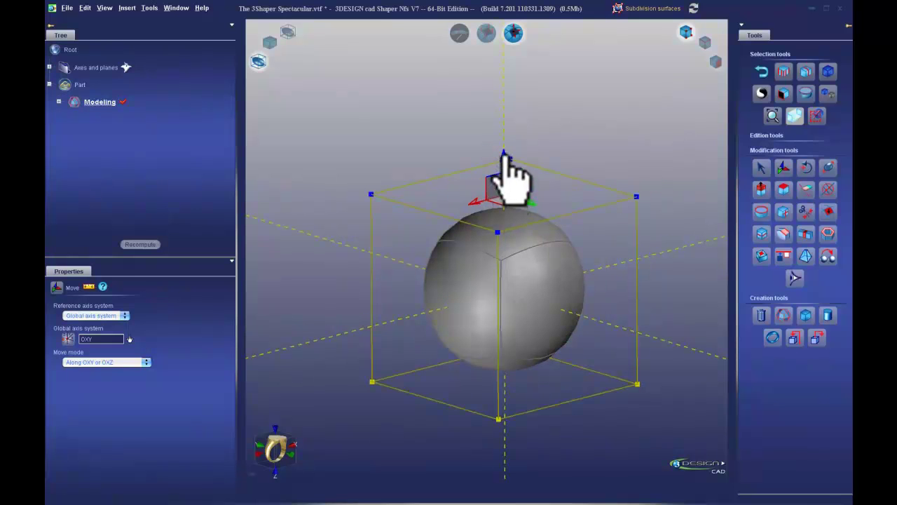
pyautogui.moveTo(500, 155)
pyautogui.mouseDown()
pyautogui.moveTo(497, 105)
pyautogui.moveTo(505, 159)
pyautogui.mouseUp()
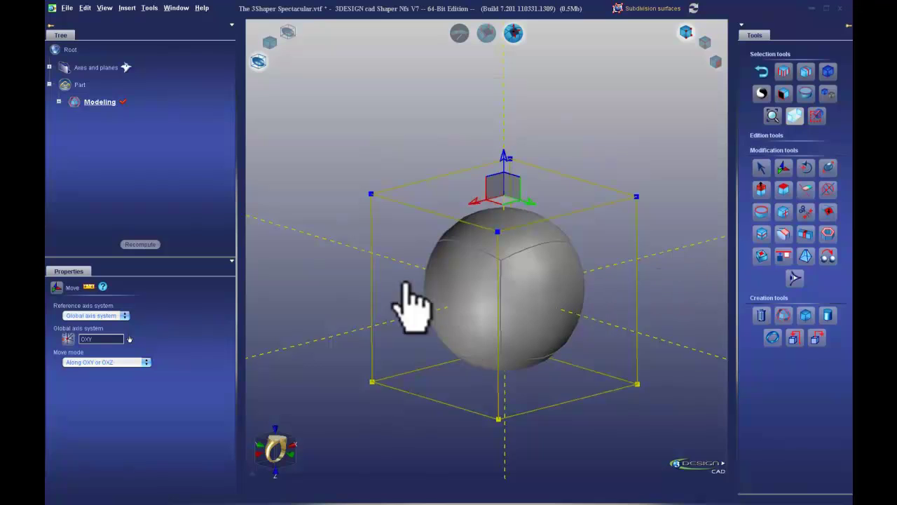
pyautogui.click(659, 167)
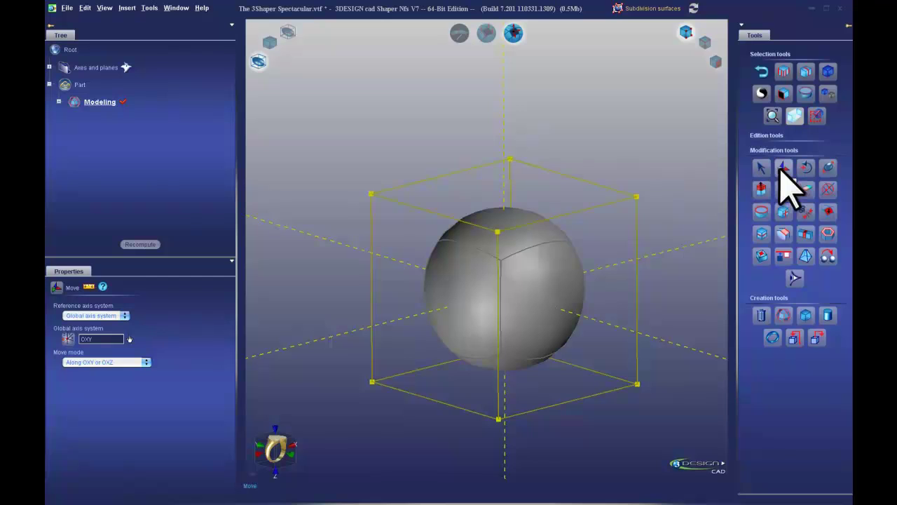
pyautogui.moveTo(467, 372); pyautogui.dragTo(469, 364, button='middle')
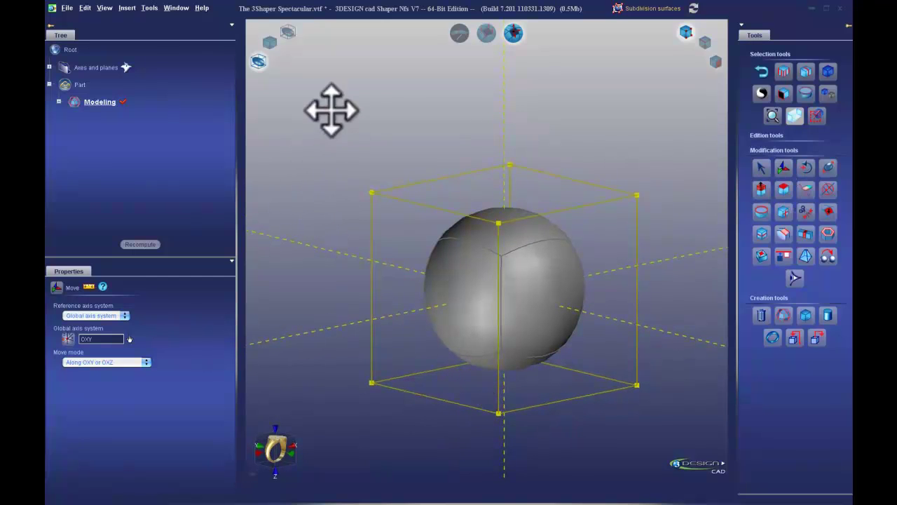